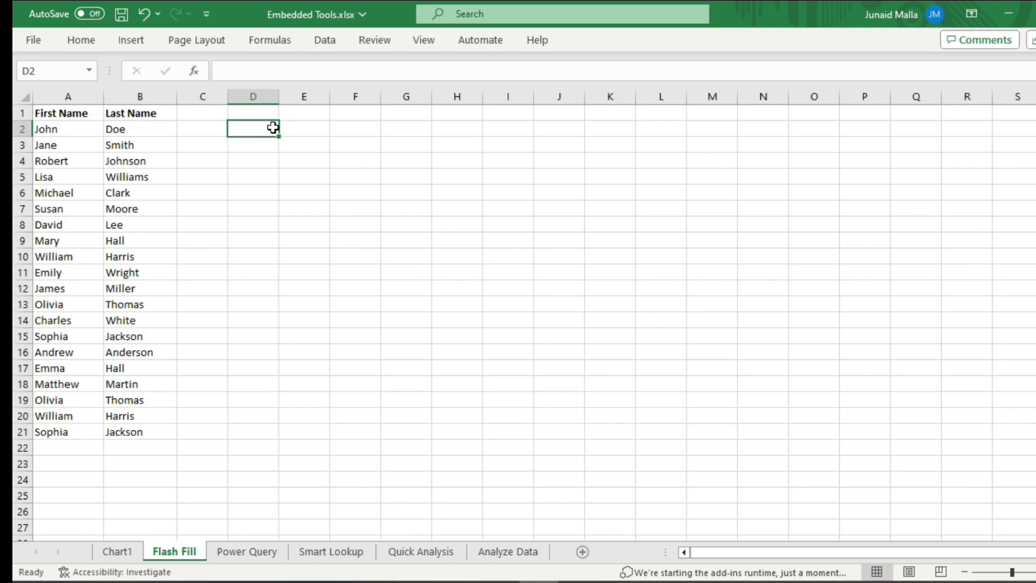
# Add a 'Full Name' heading in C1 and type the first row's full name below it.
pyautogui.click(218, 114)
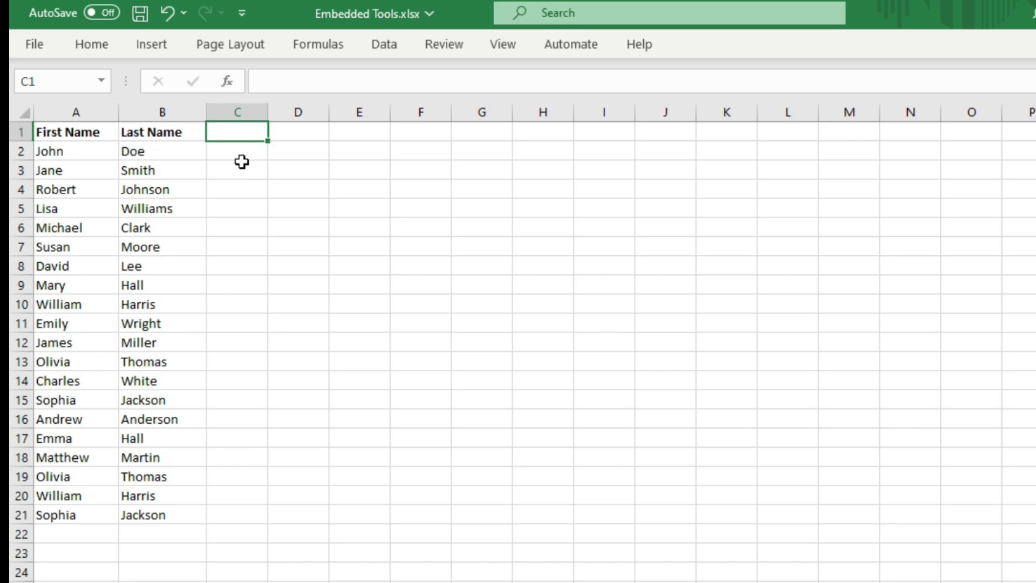
pyautogui.write('Full Name')
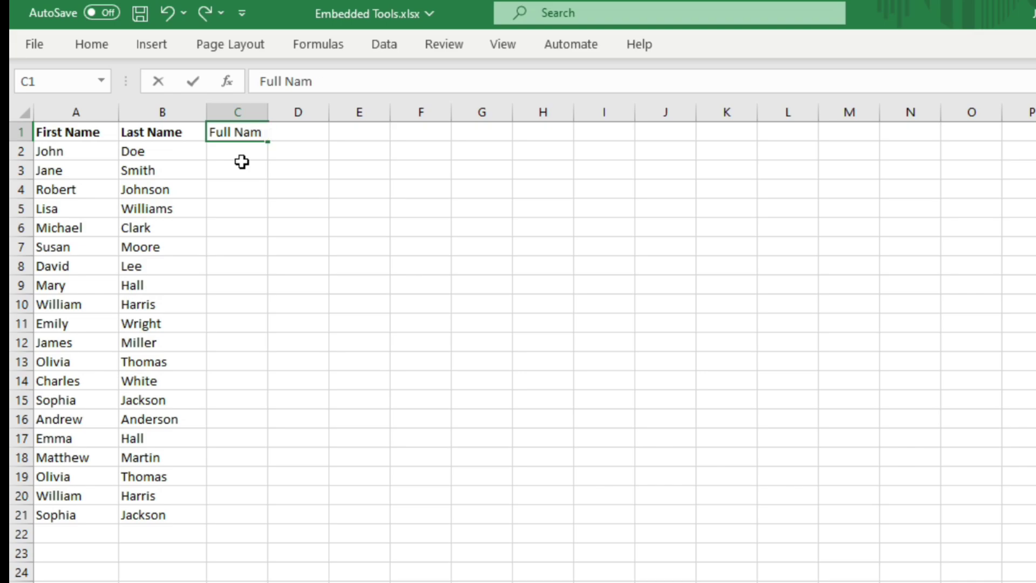
pyautogui.click(242, 161)
pyautogui.doubleClick(268, 112)
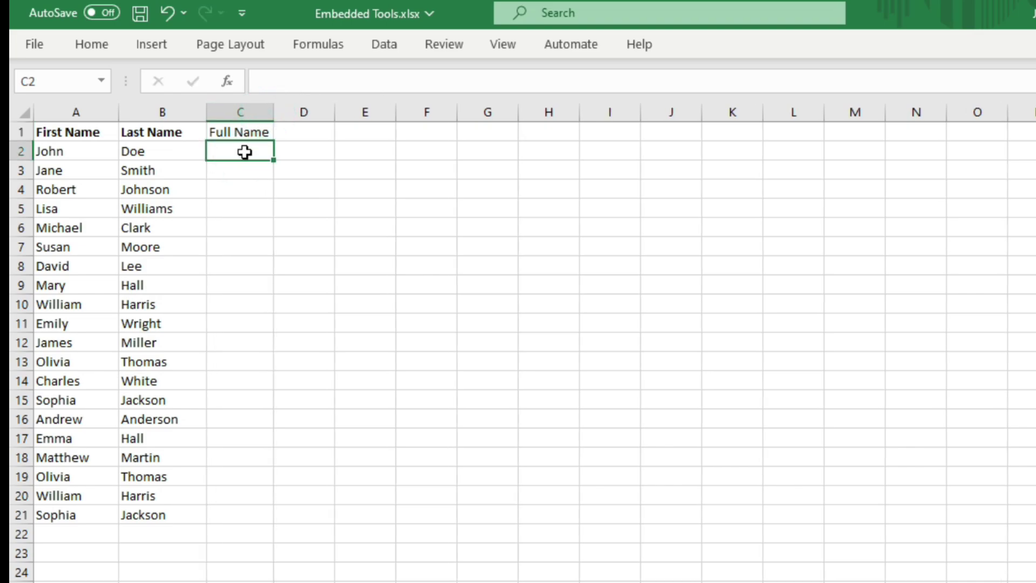
pyautogui.write('John o')
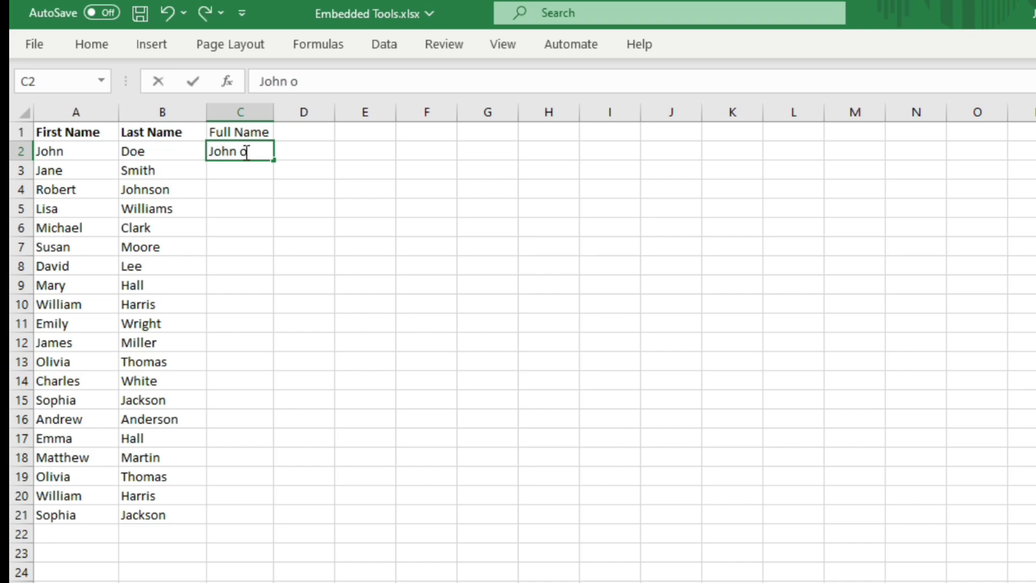
pyautogui.press('BackSpace')
pyautogui.write('Doe')
pyautogui.click(233, 179)
# Flash Fill the remaining full names, autofit column C and bold the Full Name heading.
pyautogui.write('Jane Smith')
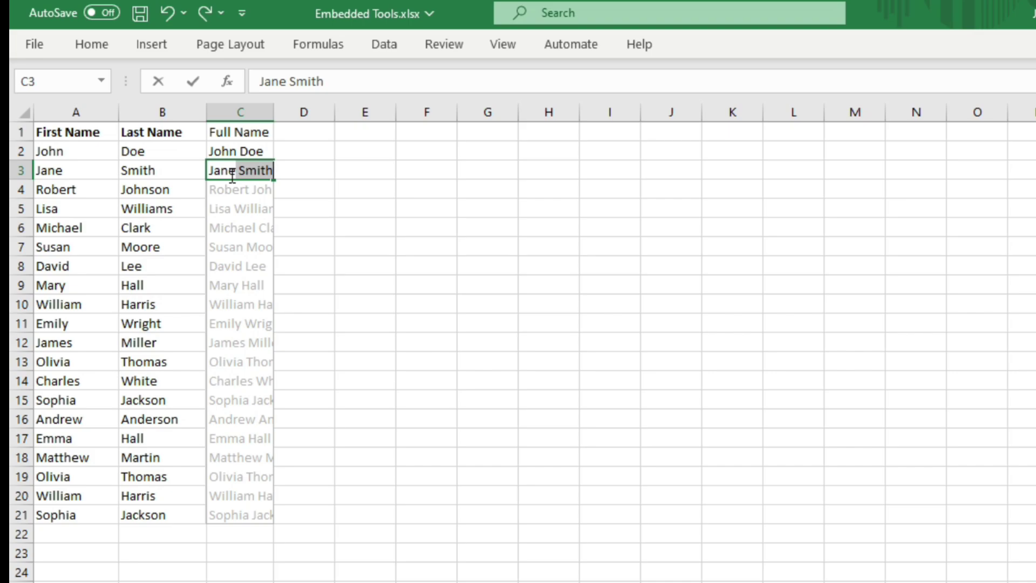
pyautogui.press('Return')
pyautogui.moveTo(277, 112); pyautogui.dragTo(277, 112)
pyautogui.doubleClick(277, 112)
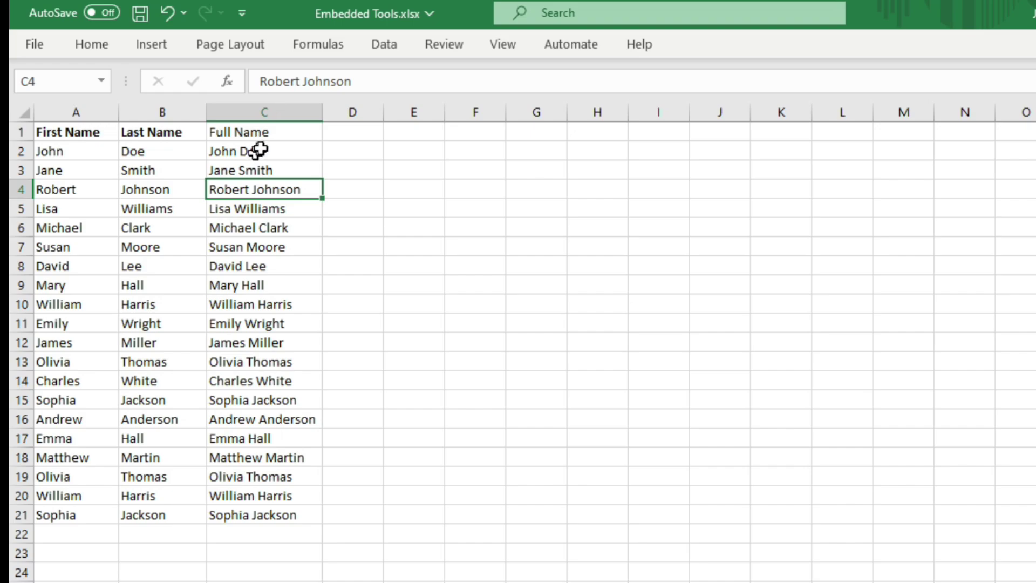
pyautogui.click(279, 132)
pyautogui.hotkey('ctrl', 'b')
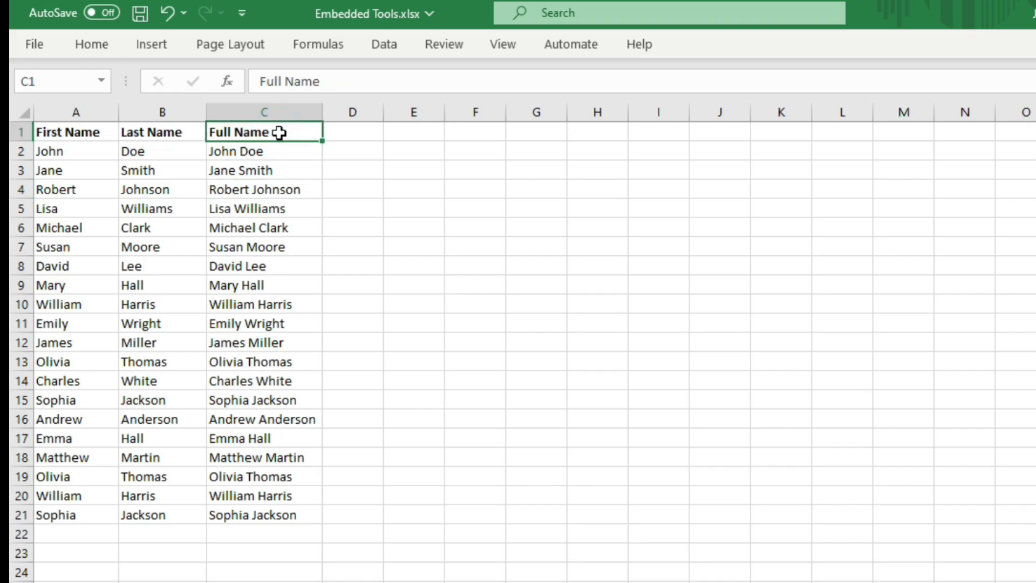
pyautogui.click(348, 135)
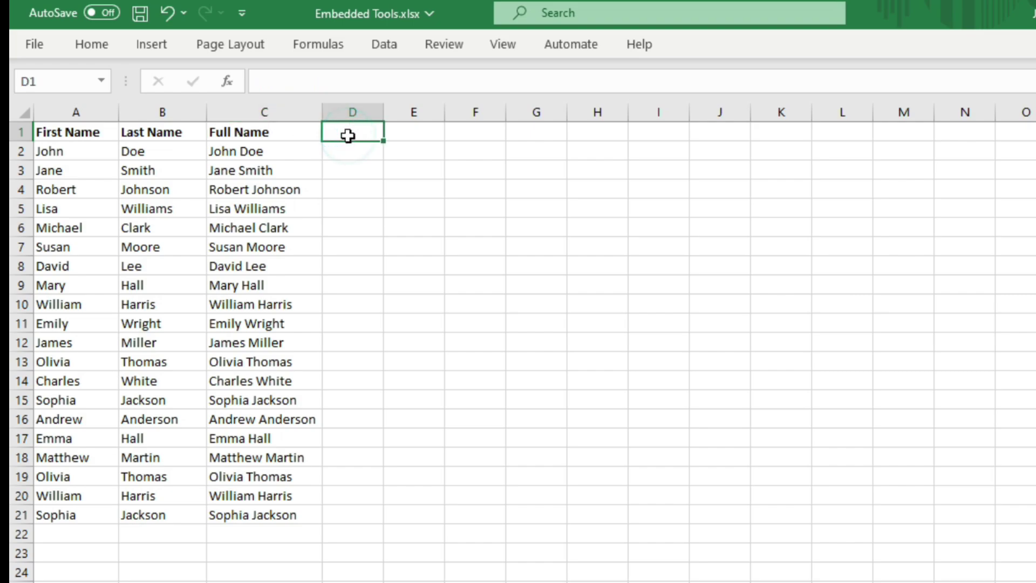
# Add an 'Email Id' heading in D1 with the first person's address in D2, then autofit column D.
pyautogui.write('Email I')
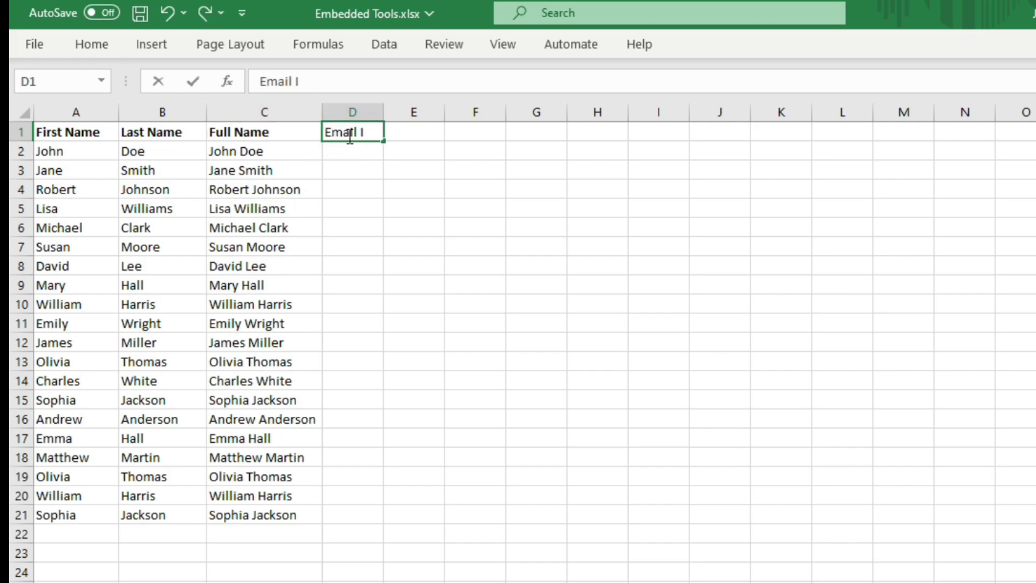
pyautogui.write('d')
pyautogui.press('Return')
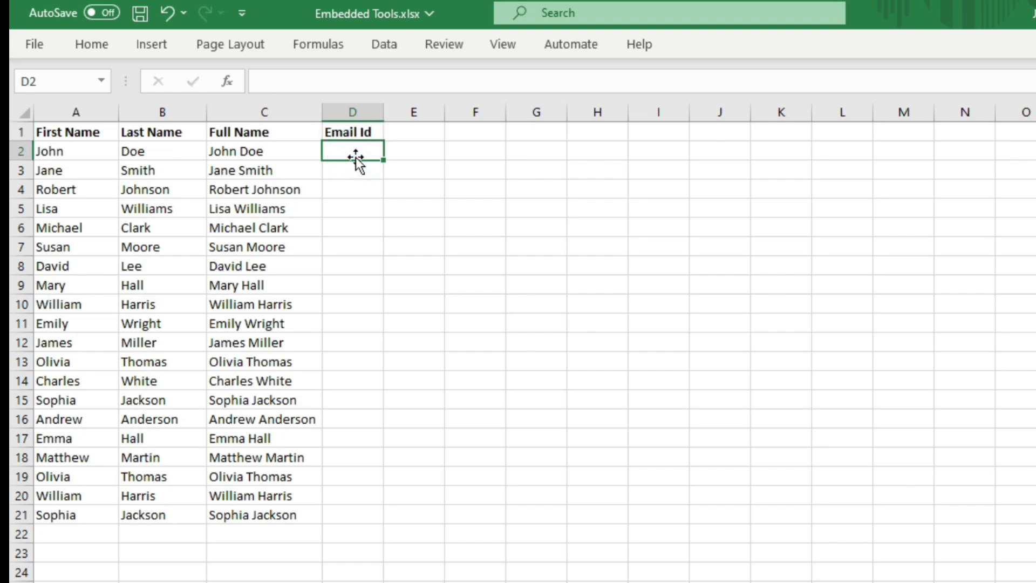
pyautogui.write('johndo')
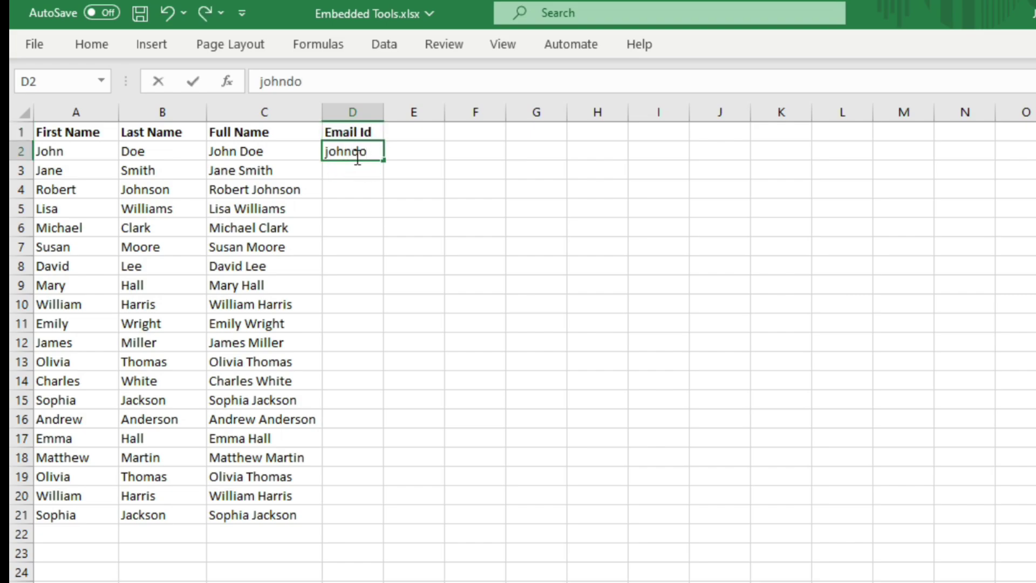
pyautogui.write('e@email.co')
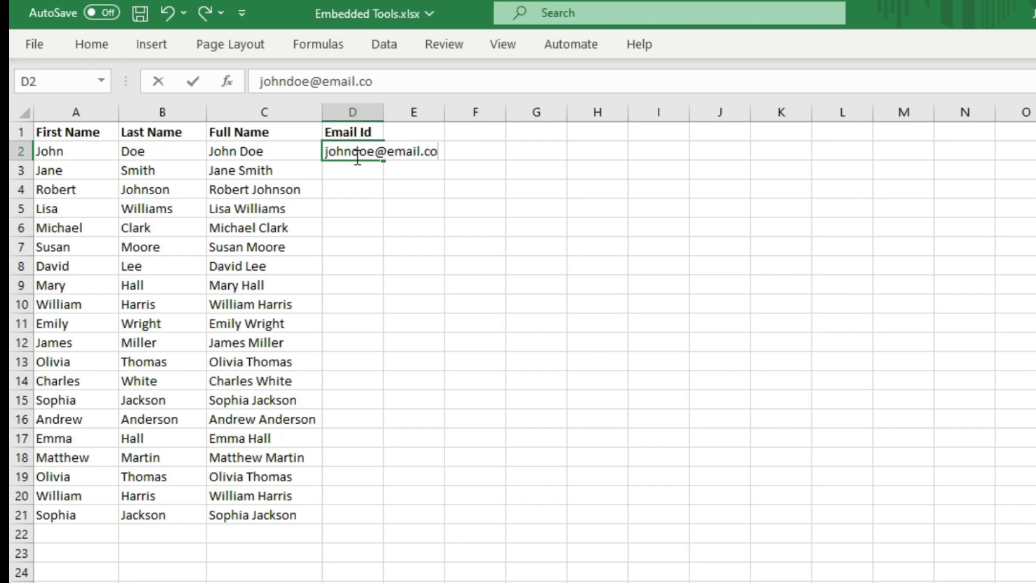
pyautogui.write('m')
pyautogui.click(359, 170)
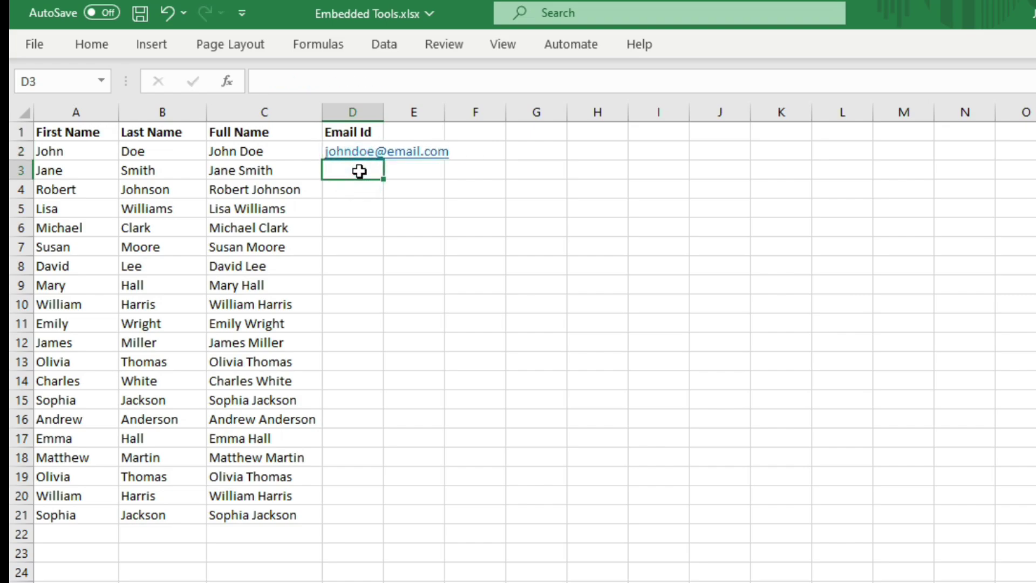
pyautogui.write('janesmith@email.com')
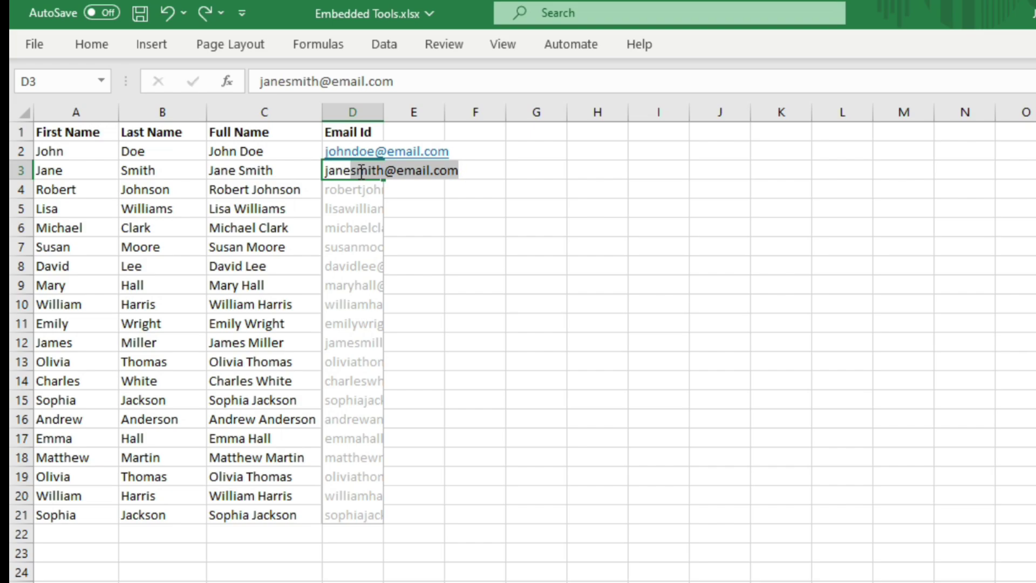
pyautogui.press('Return')
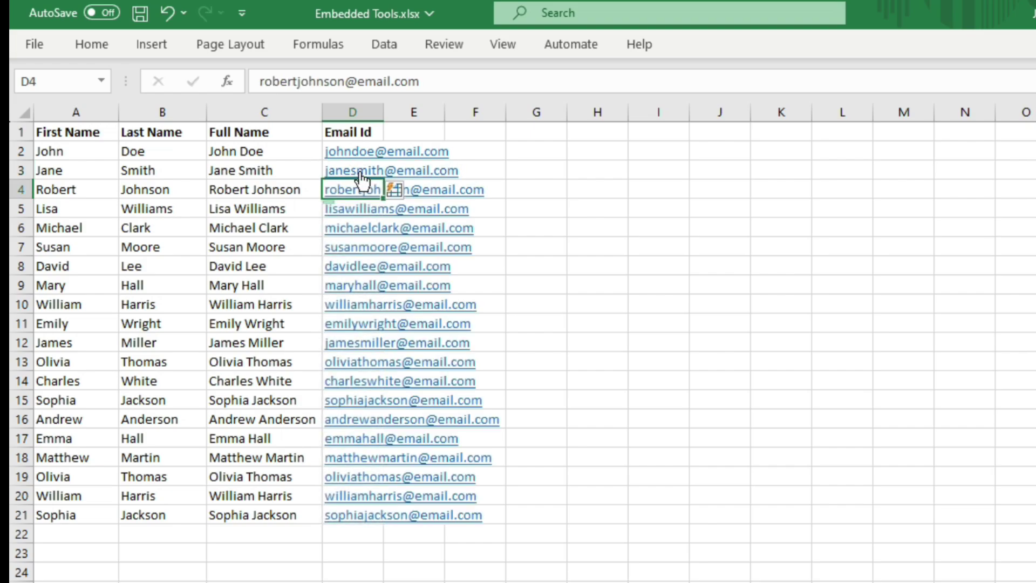
pyautogui.doubleClick(383, 108)
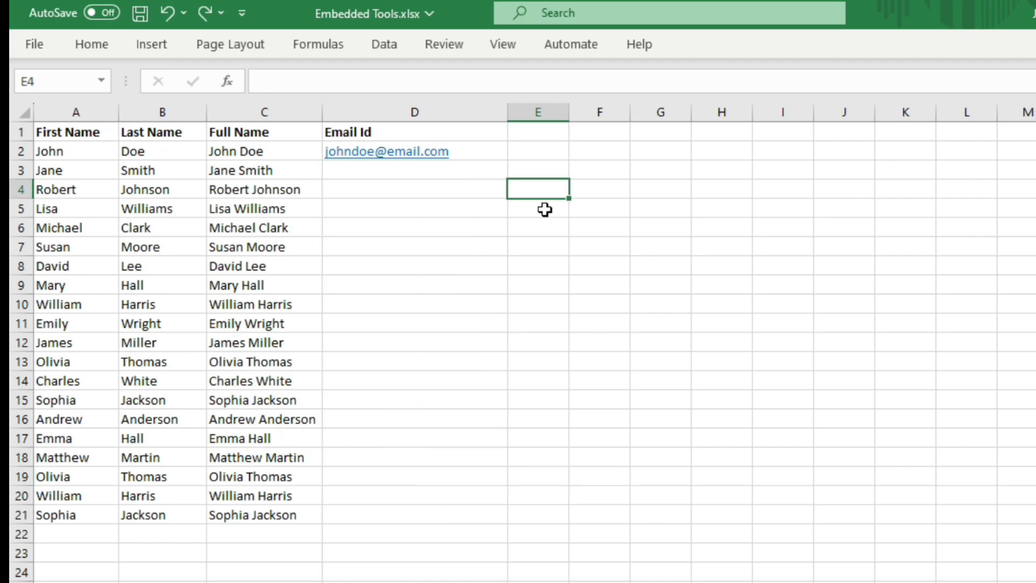
# Flash Fill D2:D21 with e-mail addresses from the example, redoing it with Ctrl+E.
pyautogui.moveTo(489, 146); pyautogui.dragTo(462, 511)
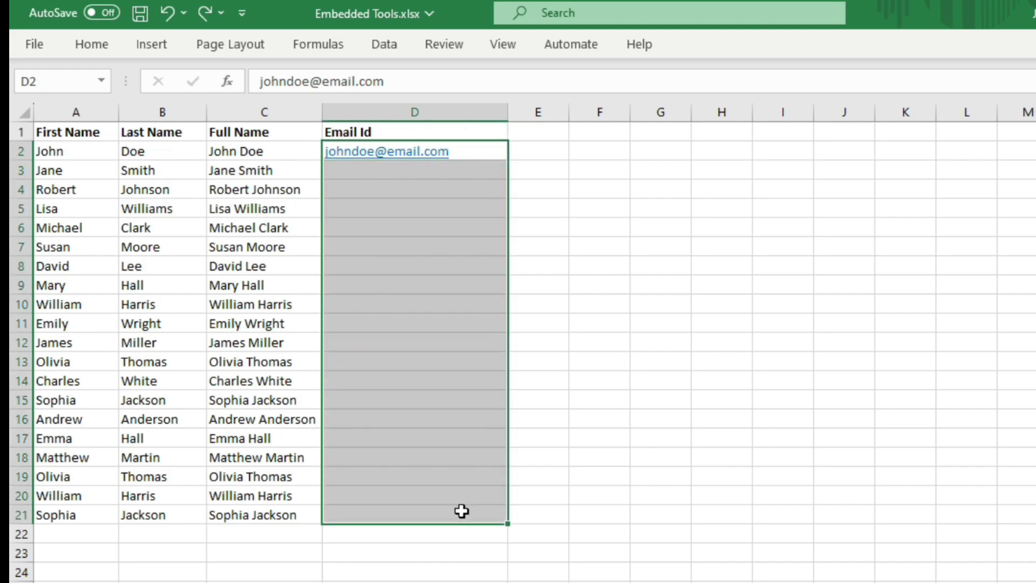
pyautogui.click(385, 45)
pyautogui.click(979, 73)
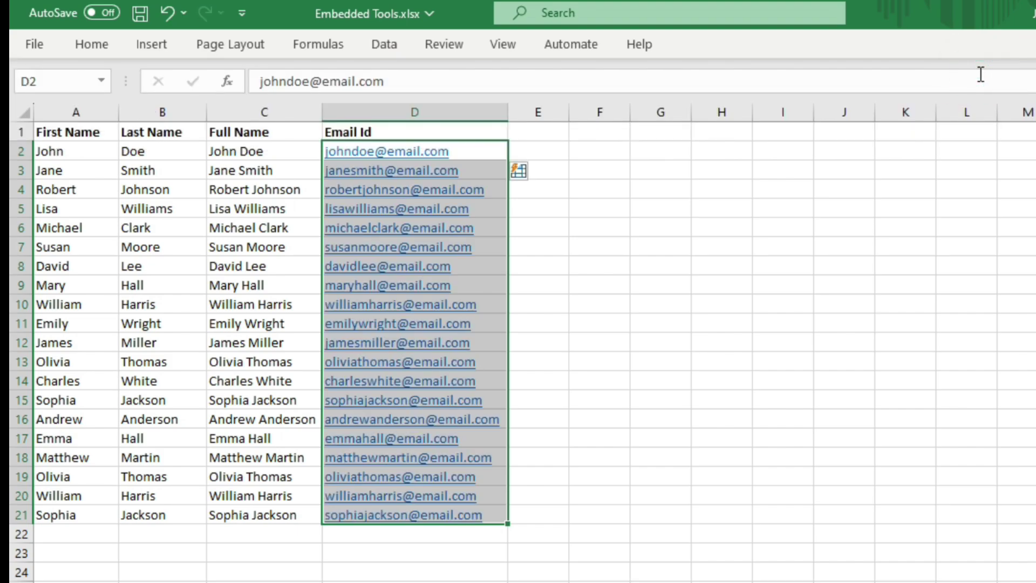
pyautogui.hotkey('ctrl', 'z')
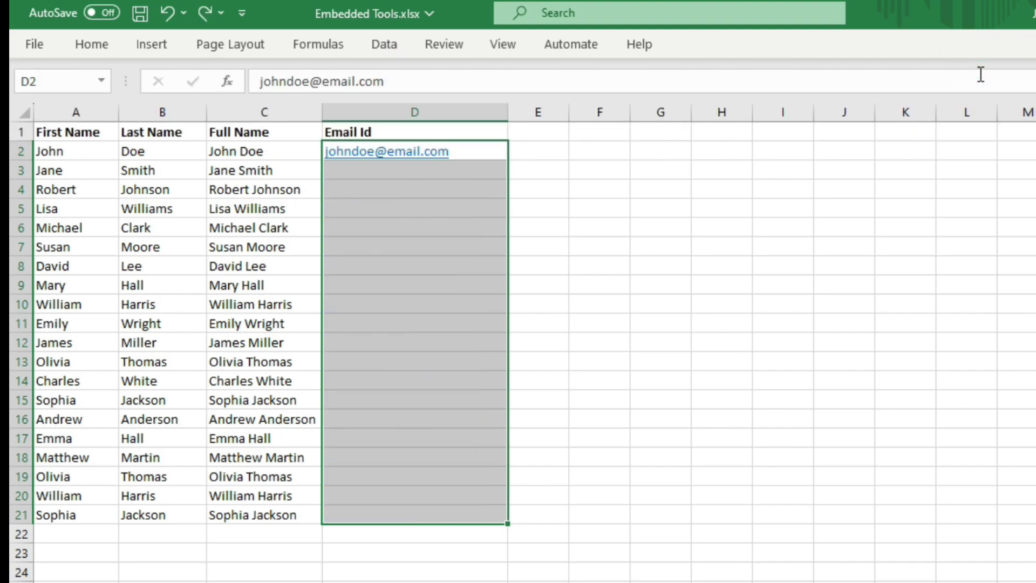
pyautogui.hotkey('ctrl', 'e')
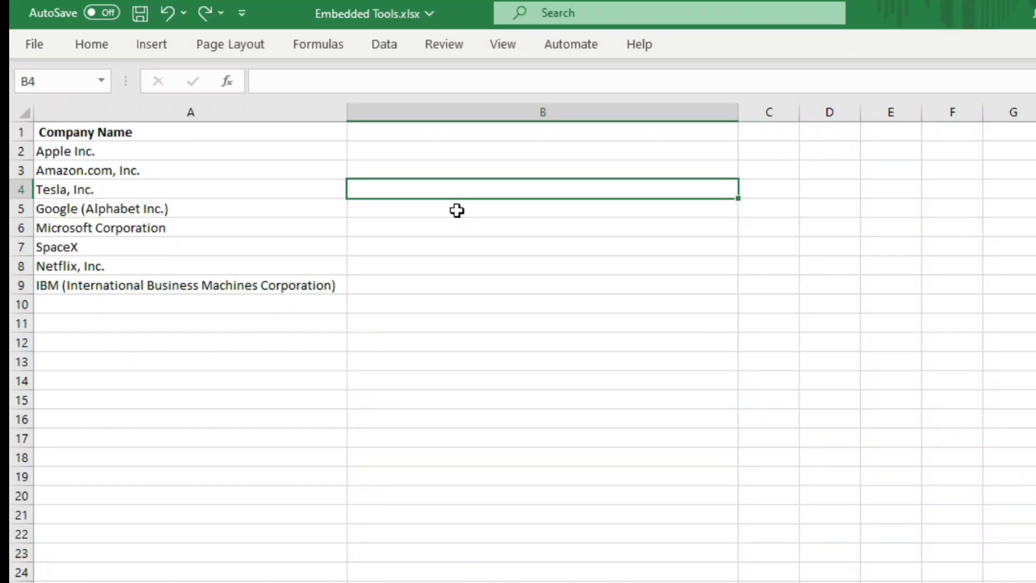
# Use Smart Lookup on Apple Inc. in A2 and insert it as stock type APPLE INC. (XNAS:AAPL).
pyautogui.click(204, 150)
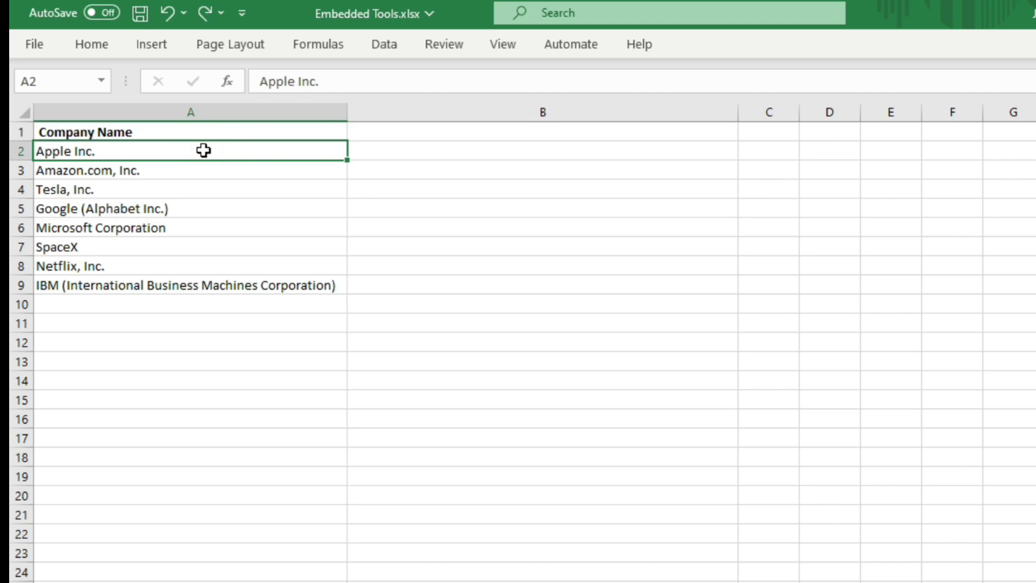
pyautogui.rightClick(204, 150)
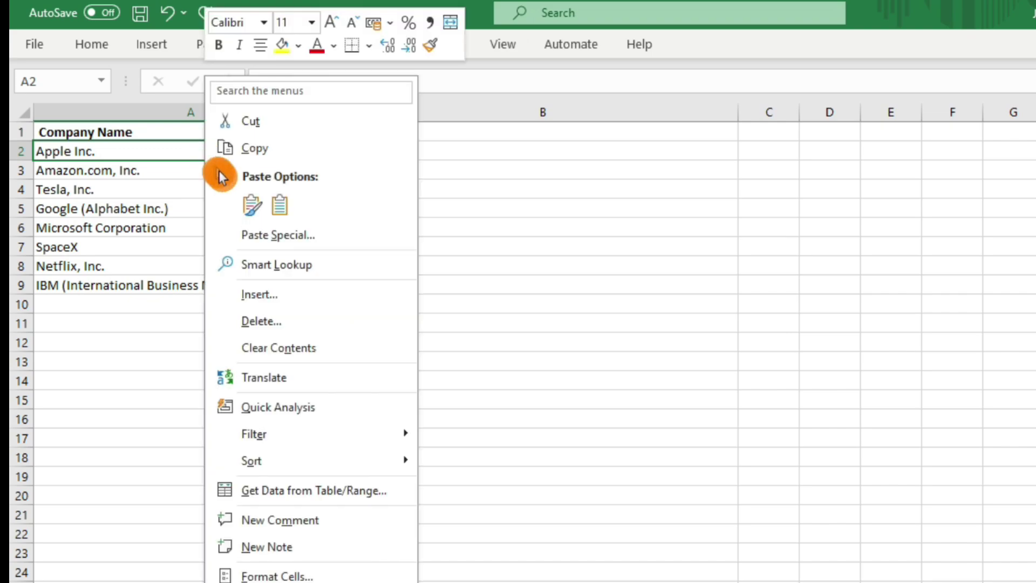
pyautogui.click(287, 267)
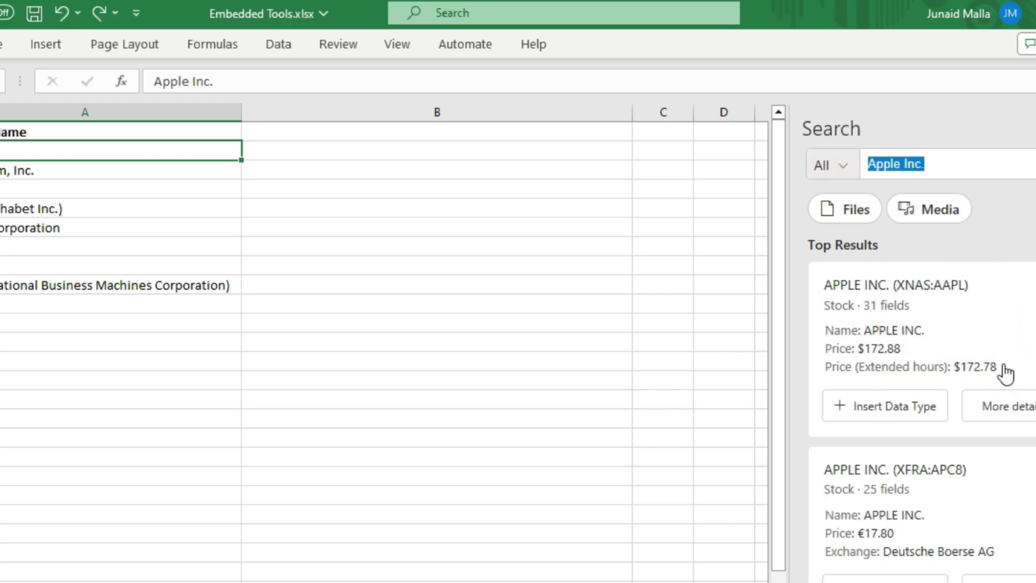
pyautogui.click(886, 410)
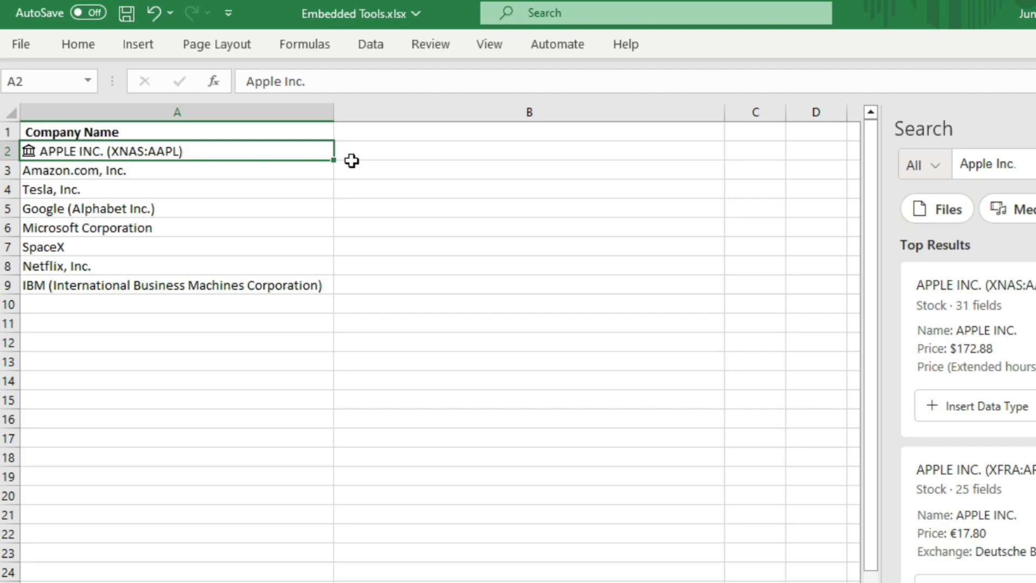
# Insert the Employees field from Apple's stock record, showing 1,64,000 in B2.
pyautogui.click(266, 152)
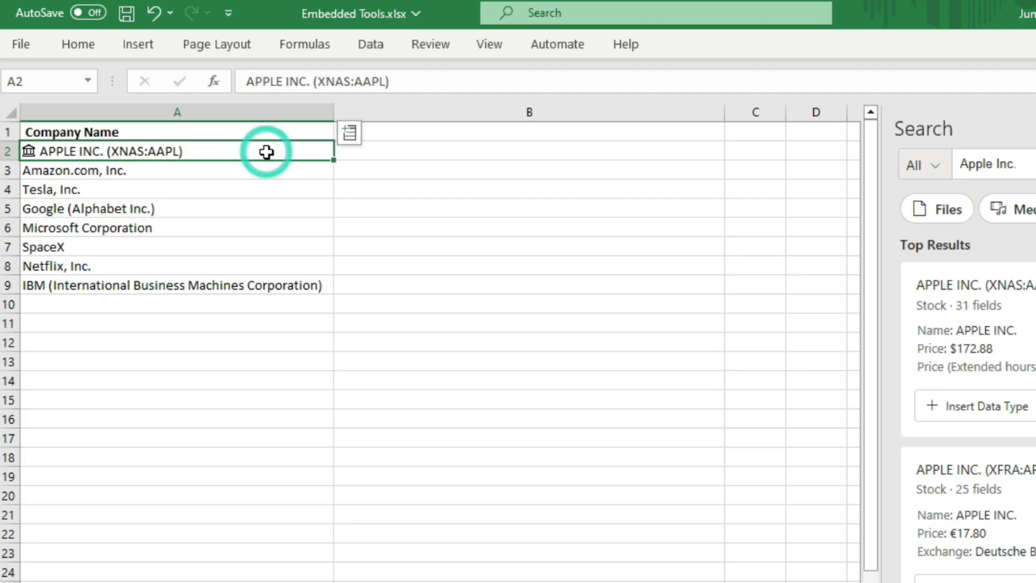
pyautogui.click(354, 143)
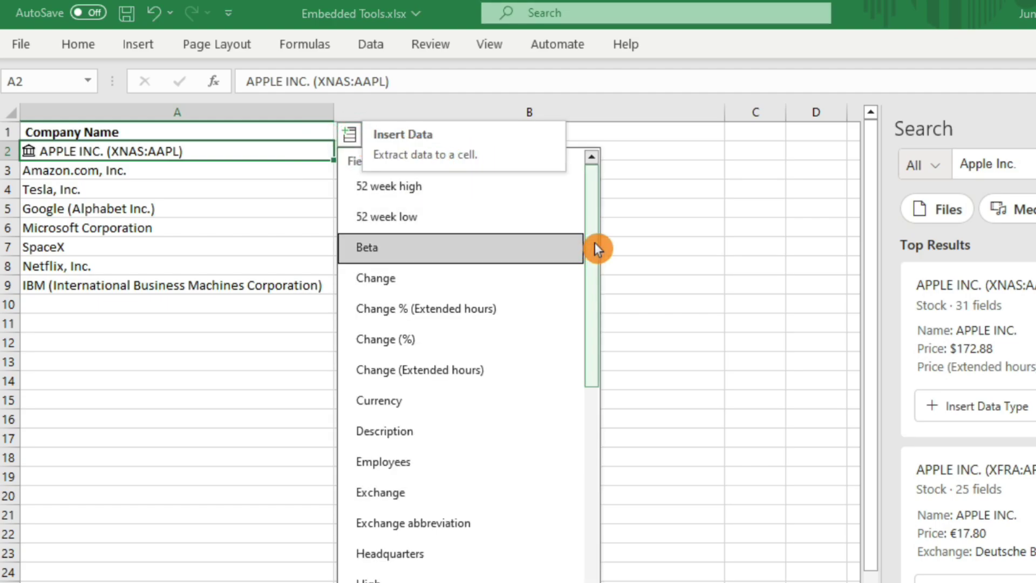
pyautogui.moveTo(595, 243); pyautogui.dragTo(444, 345)
pyautogui.click(420, 457)
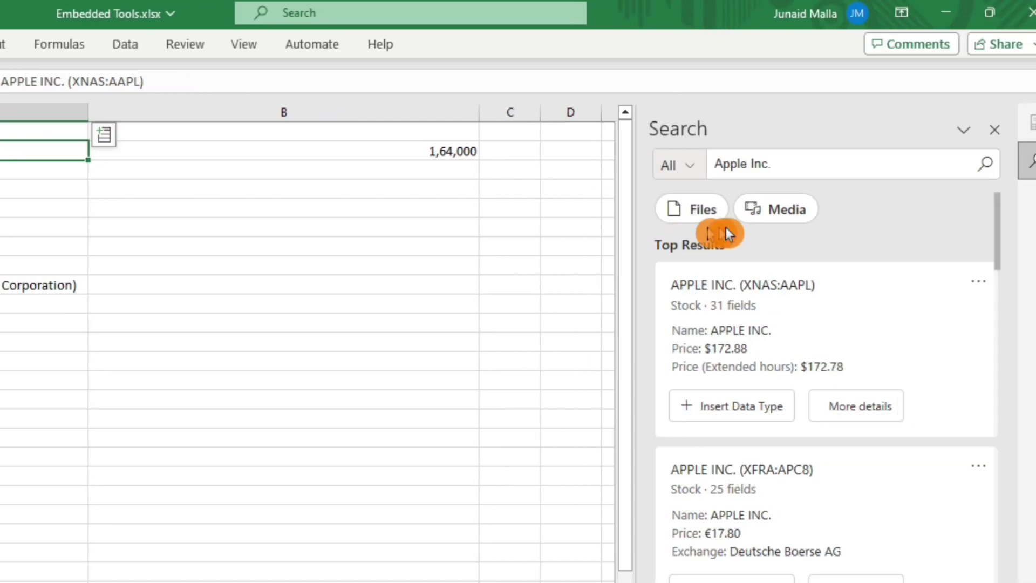
# Copy the grey Apple logo from Smart Lookup images and paste it into column B beside row 2.
pyautogui.click(777, 208)
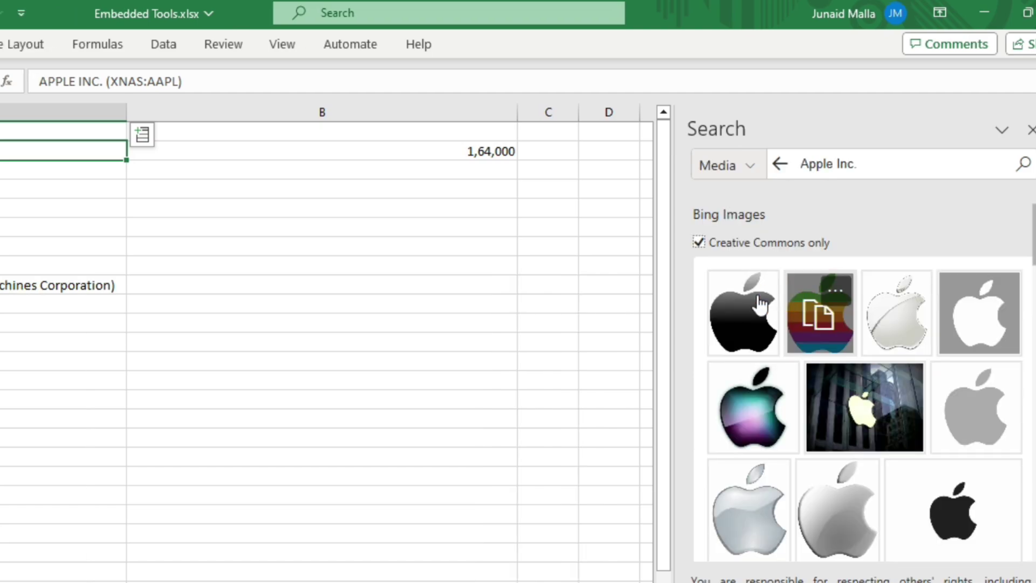
pyautogui.click(905, 277)
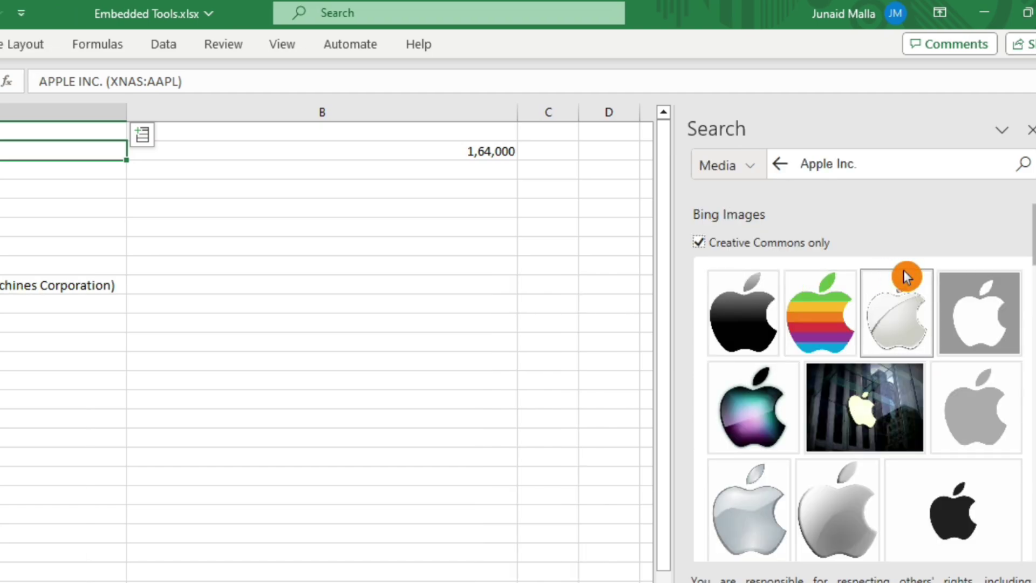
pyautogui.moveTo(1031, 250)
pyautogui.mouseDown()
pyautogui.moveTo(1032, 278)
pyautogui.moveTo(1032, 250)
pyautogui.mouseUp()
pyautogui.click(827, 346)
pyautogui.click(977, 288)
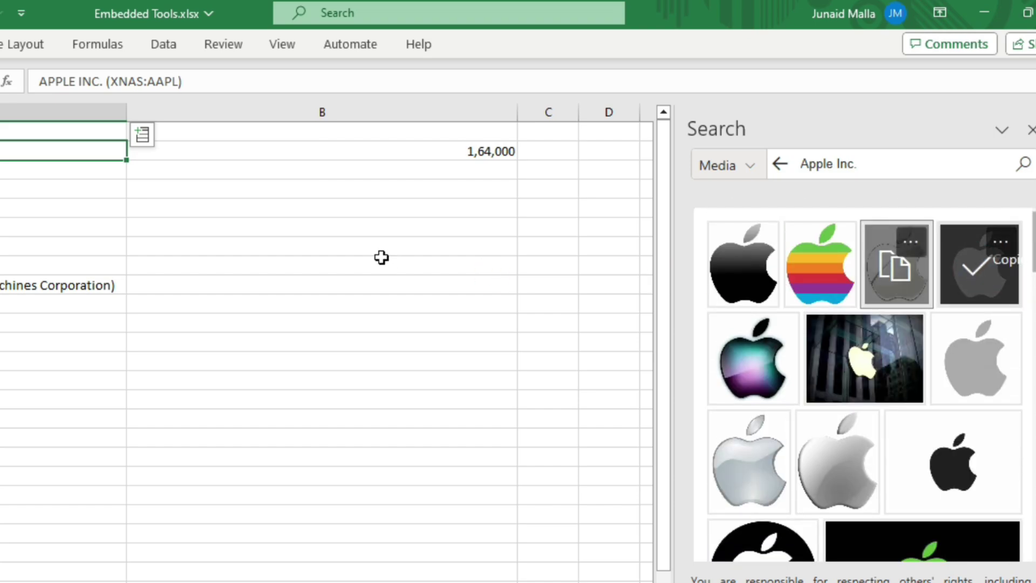
pyautogui.rightClick(295, 192)
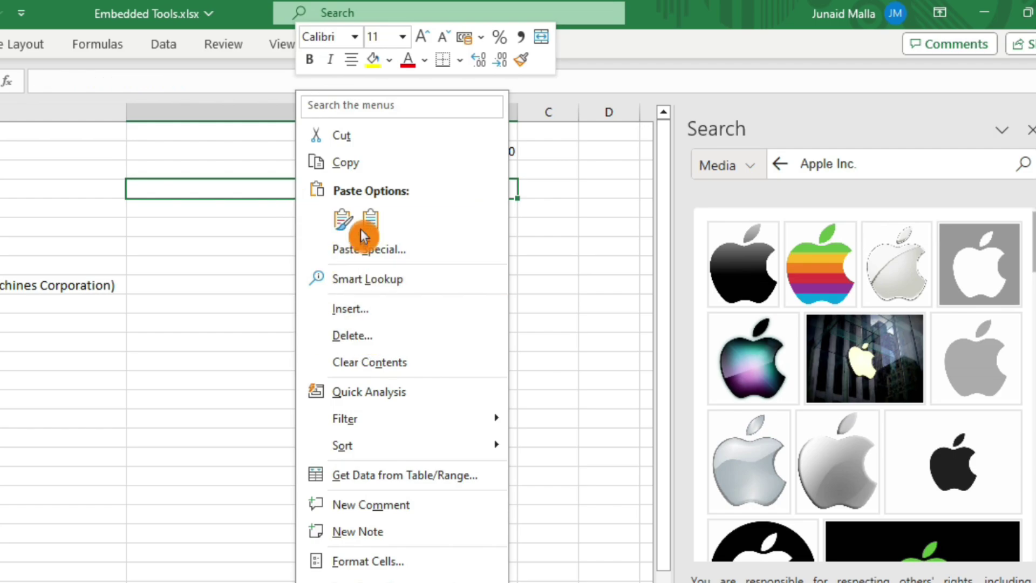
pyautogui.click(342, 219)
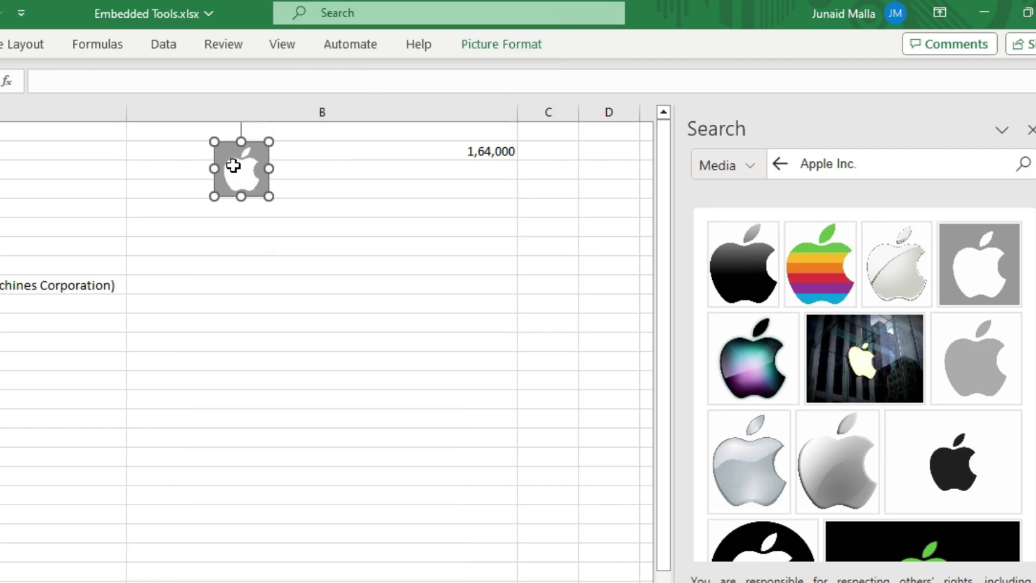
pyautogui.moveTo(237, 162); pyautogui.dragTo(272, 142)
# Paste the black Amazon logo from Smart Lookup images with source formatting, resized beside Amazon.com, Inc.
pyautogui.rightClick(178, 176)
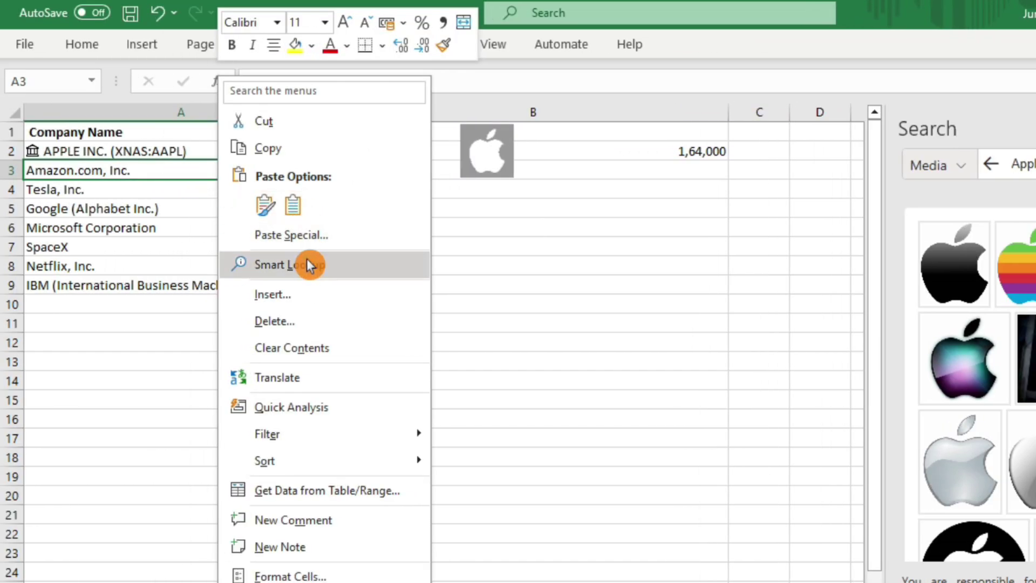
pyautogui.click(309, 264)
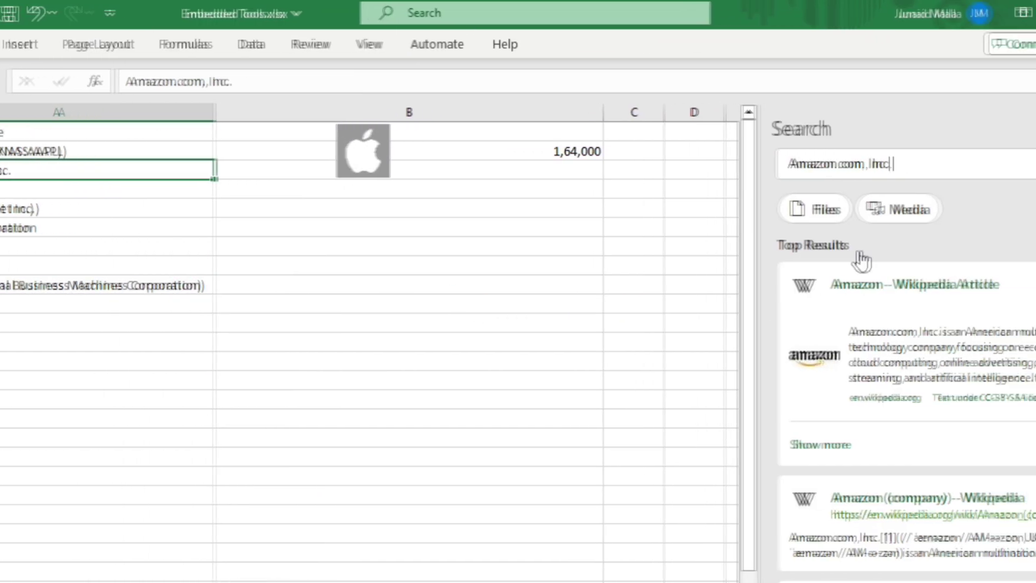
pyautogui.click(910, 209)
pyautogui.moveTo(798, 410)
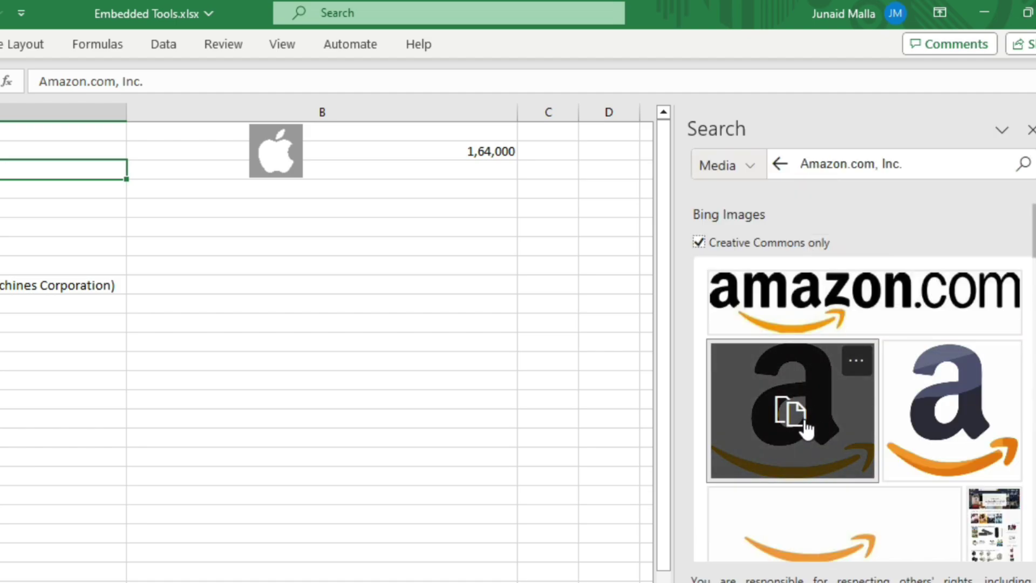
pyautogui.click(807, 429)
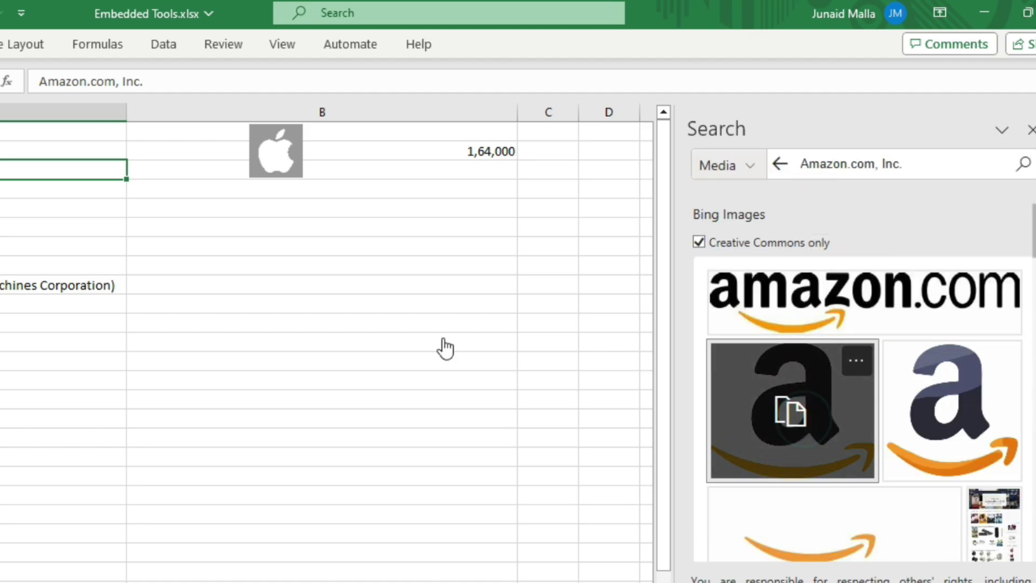
pyautogui.click(245, 287)
pyautogui.rightClick(319, 368)
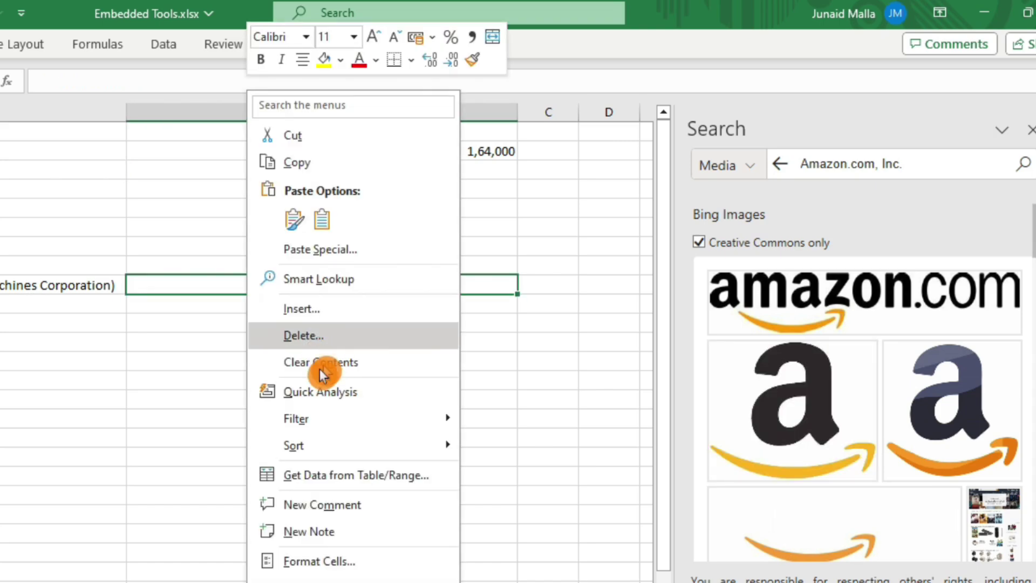
pyautogui.click(295, 221)
pyautogui.moveTo(549, 270); pyautogui.dragTo(289, 488)
pyautogui.moveTo(233, 518); pyautogui.dragTo(288, 382)
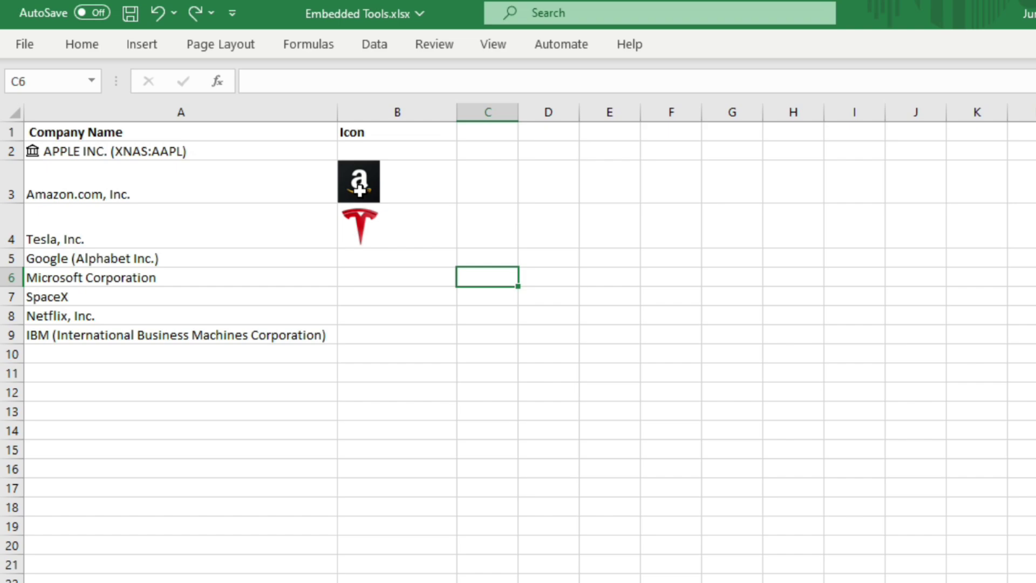
# Enter an =IMAGE formula in B3 using the copied Amazon logo web address.
pyautogui.click(360, 189)
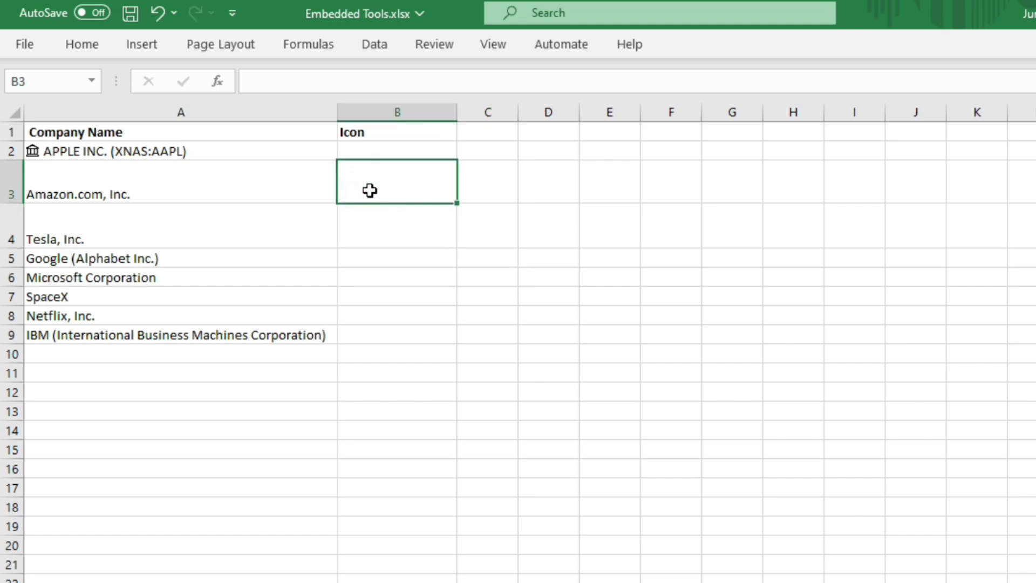
pyautogui.write('=image')
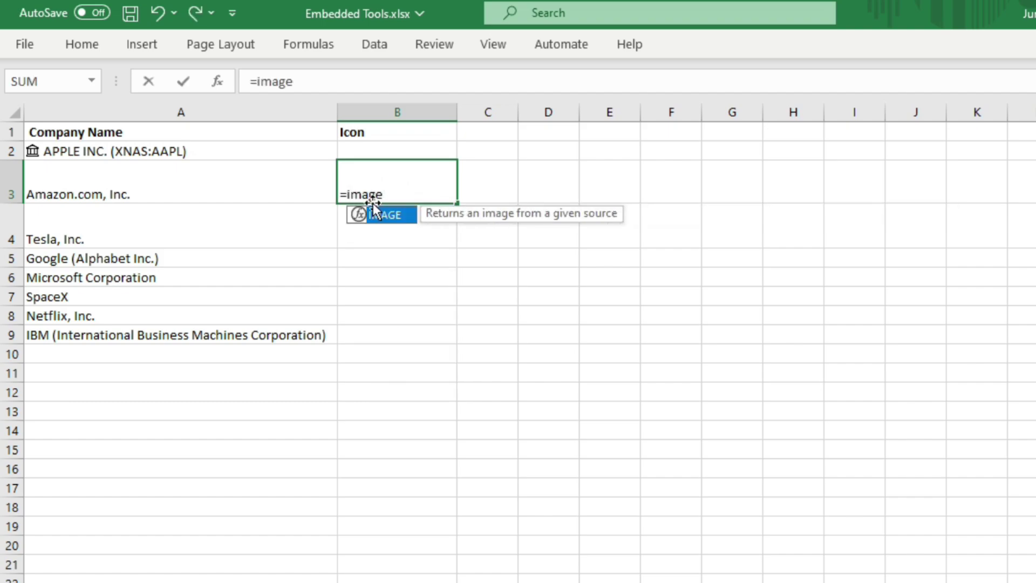
pyautogui.doubleClick(377, 214)
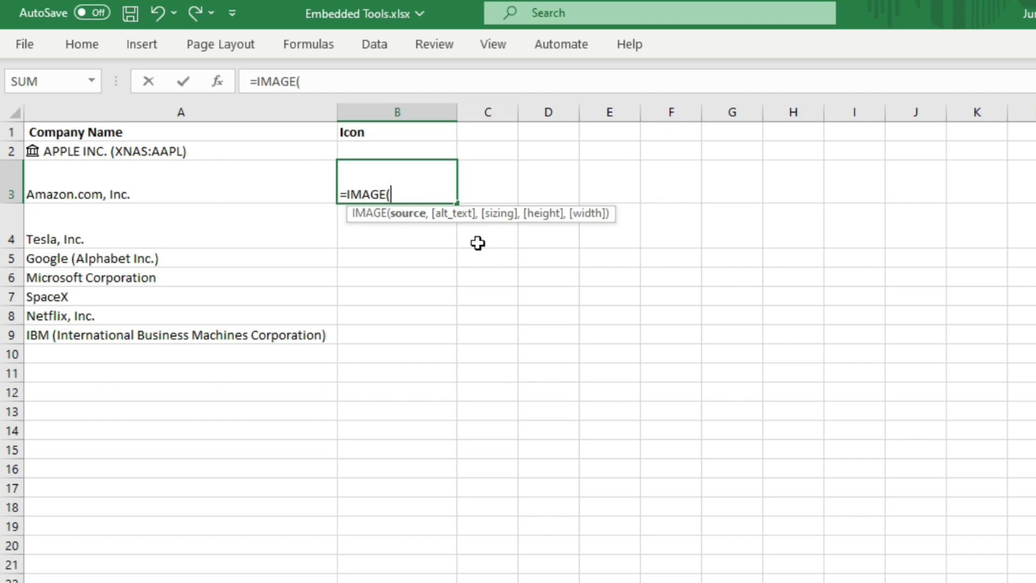
pyautogui.write('"')
pyautogui.hotkey('ctrl', 'v')
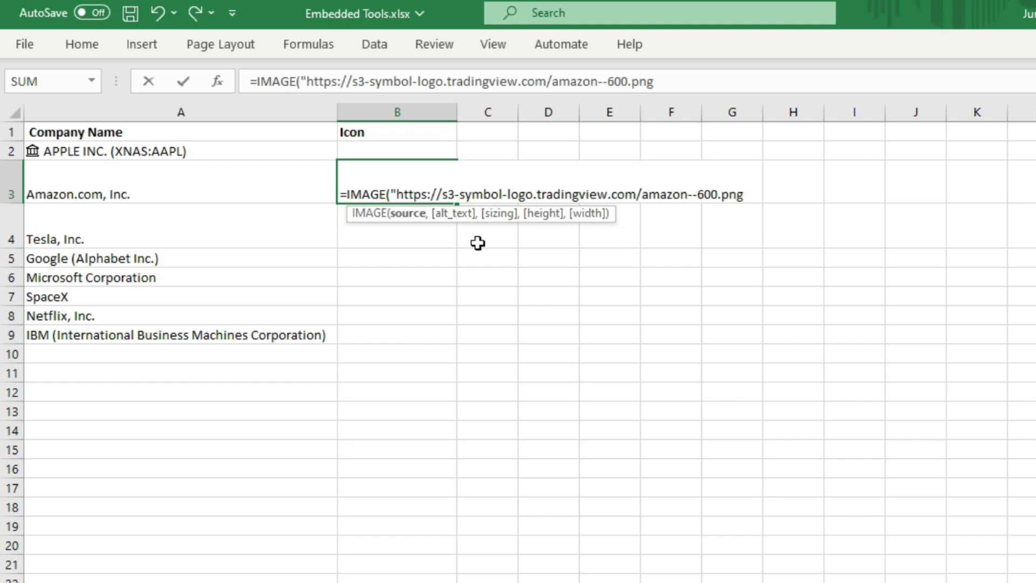
pyautogui.write('")')
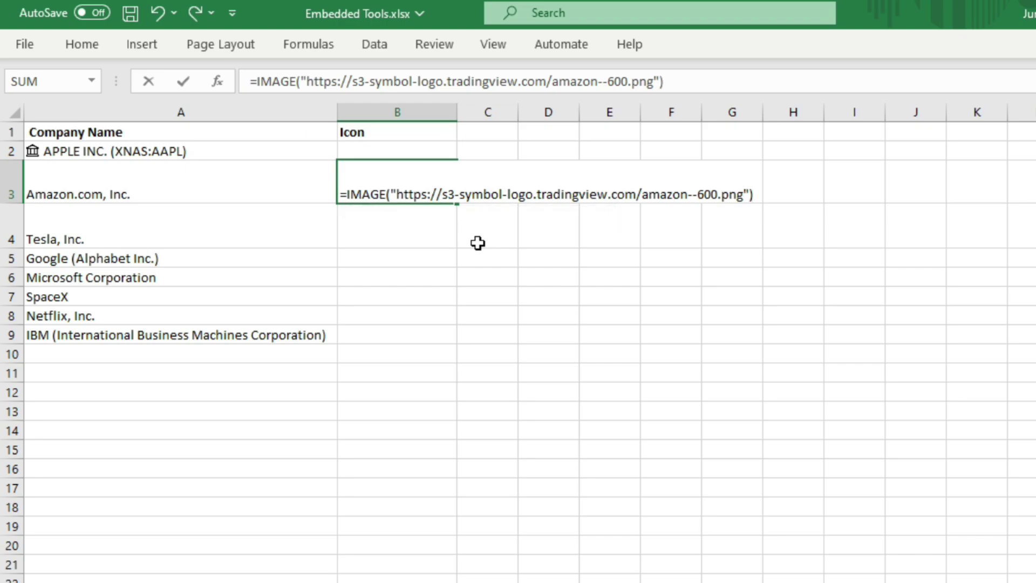
pyautogui.press('Return')
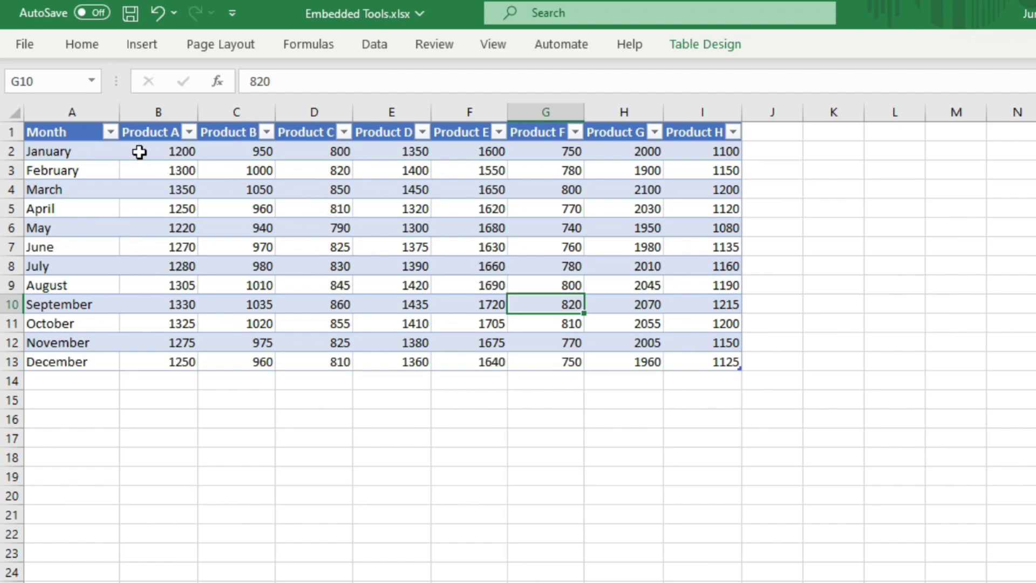
# Select B2:I13 and preview Quick Analysis charts, totals, tables and sparklines for the figures.
pyautogui.moveTo(137, 150)
pyautogui.mouseDown()
pyautogui.moveTo(416, 309)
pyautogui.moveTo(648, 407)
pyautogui.moveTo(722, 377)
pyautogui.moveTo(725, 353)
pyautogui.mouseUp()
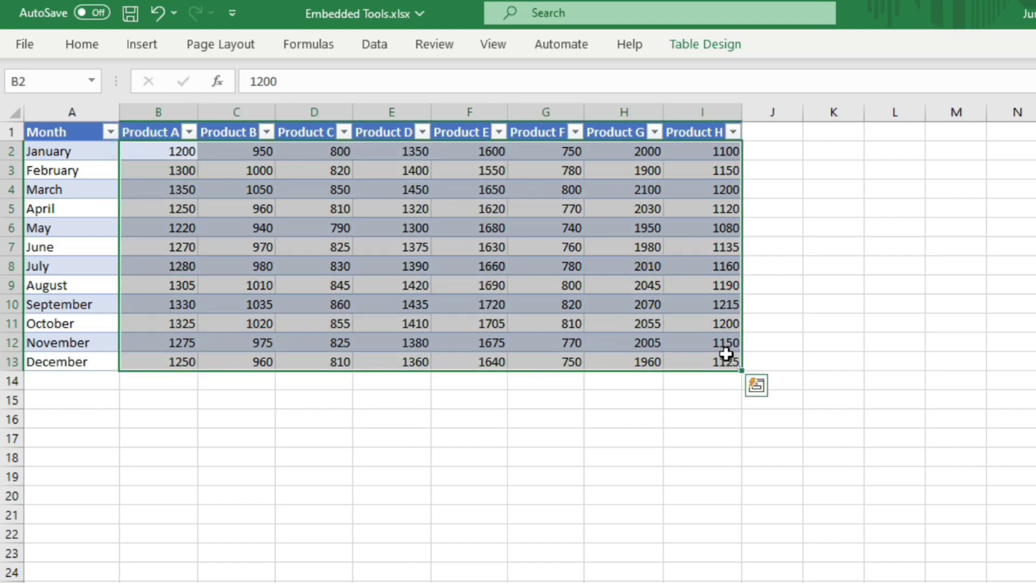
pyautogui.click(756, 389)
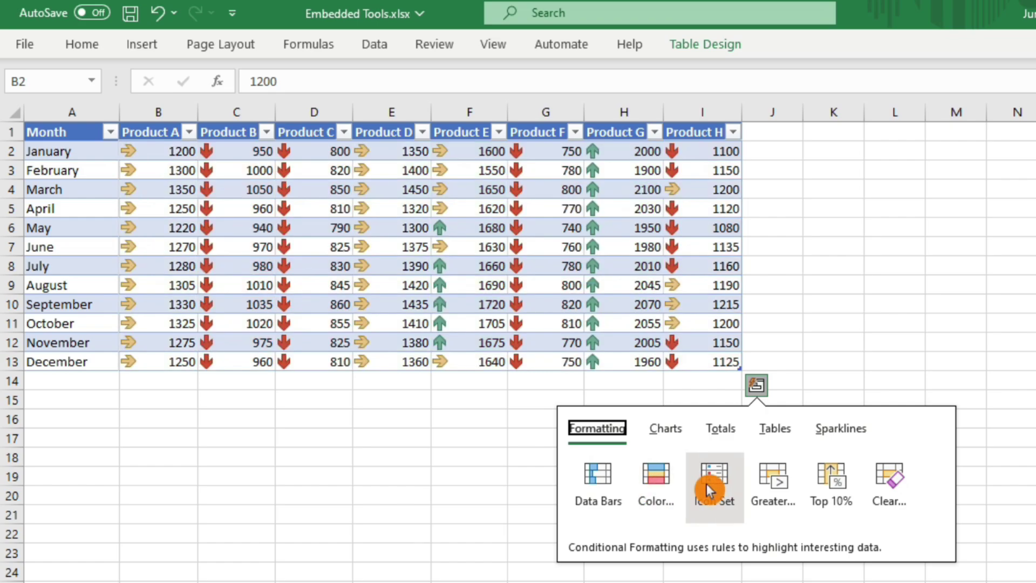
pyautogui.click(678, 439)
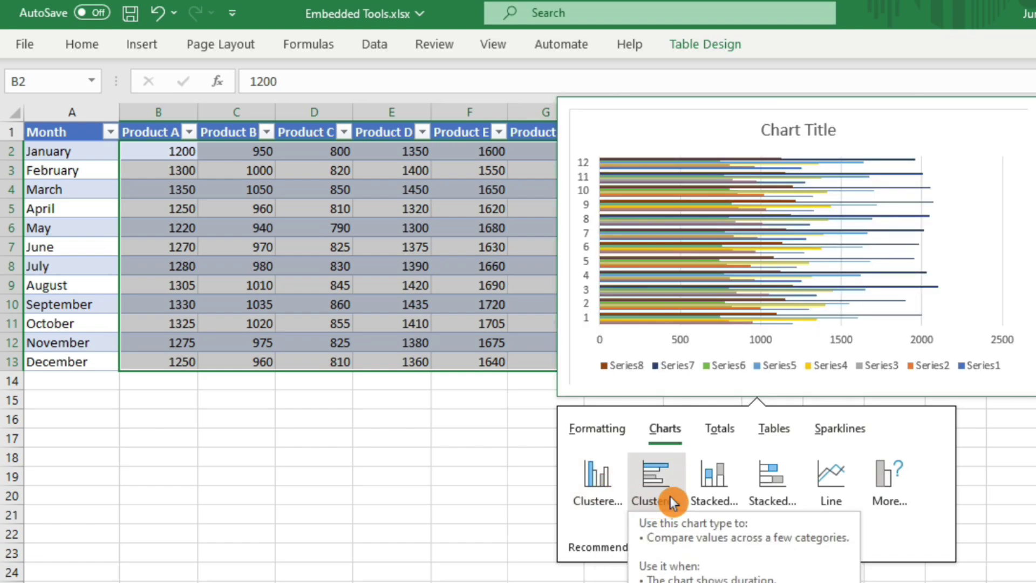
pyautogui.click(728, 436)
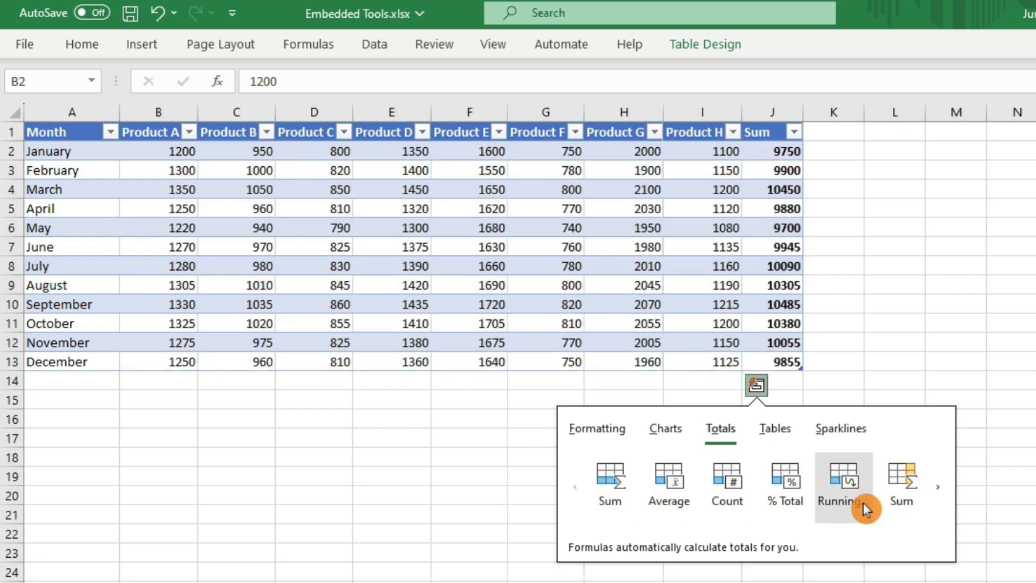
pyautogui.click(779, 436)
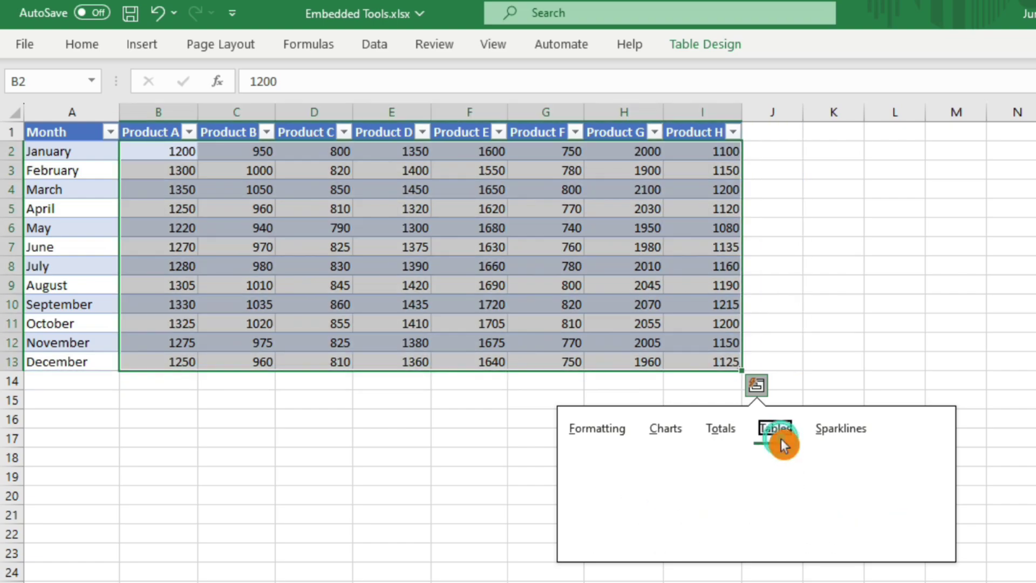
pyautogui.click(852, 438)
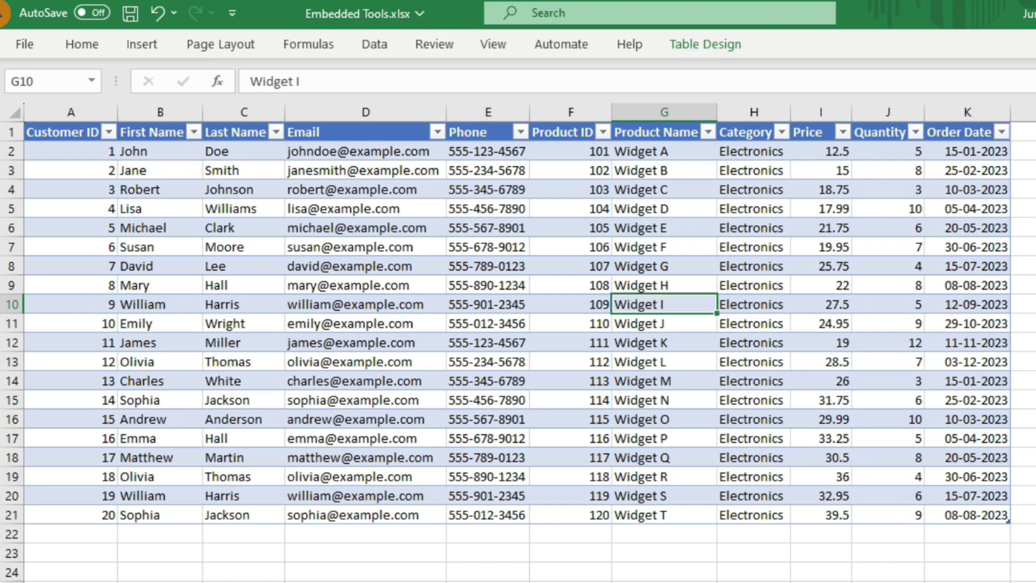
# In a new blank workbook, import data from Embedded Tools.xlsx via Get Data from Excel Workbook.
pyautogui.hotkey('ctrl', 'n')
pyautogui.click(373, 54)
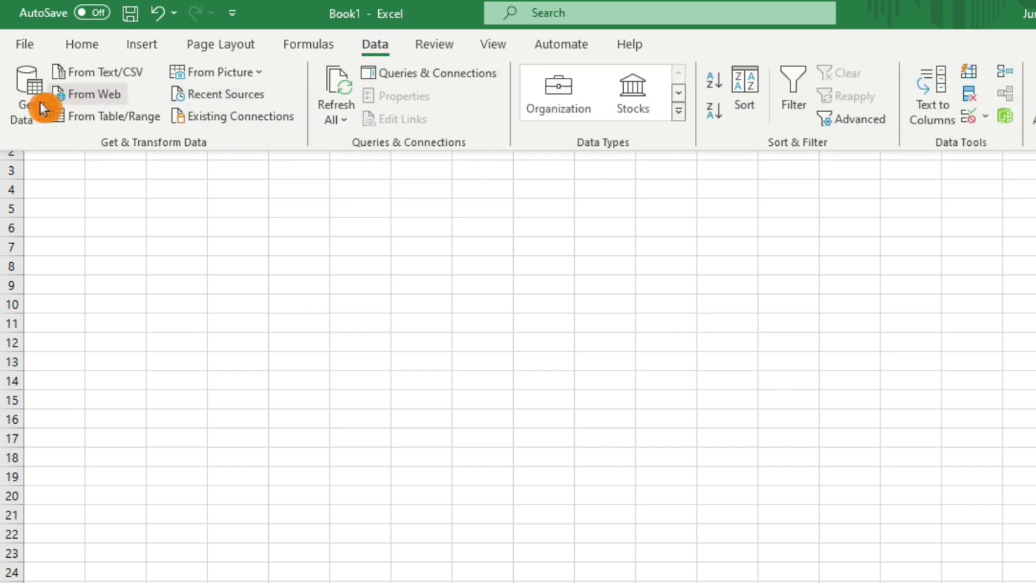
pyautogui.click(38, 101)
pyautogui.moveTo(65, 165)
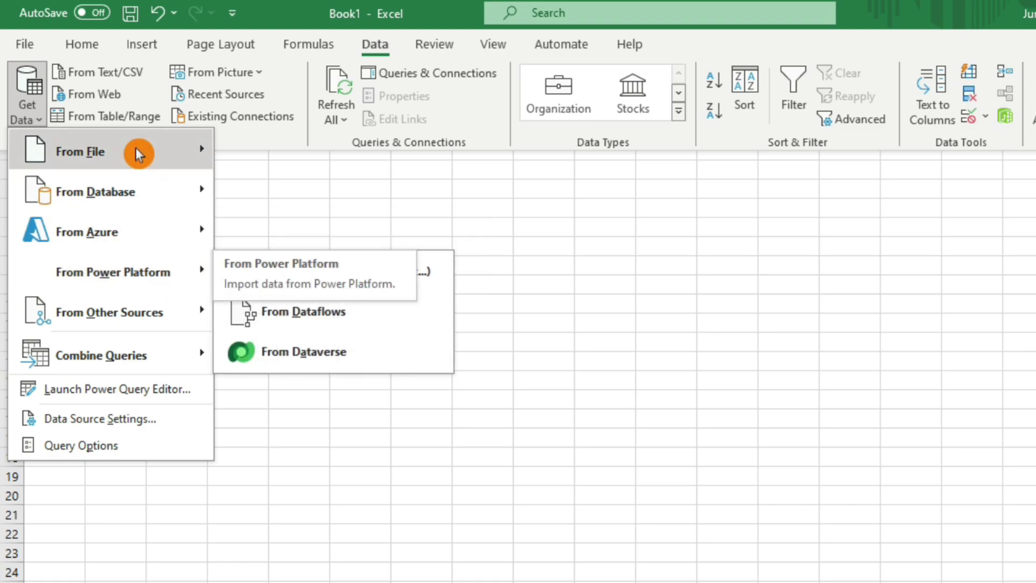
pyautogui.moveTo(139, 155)
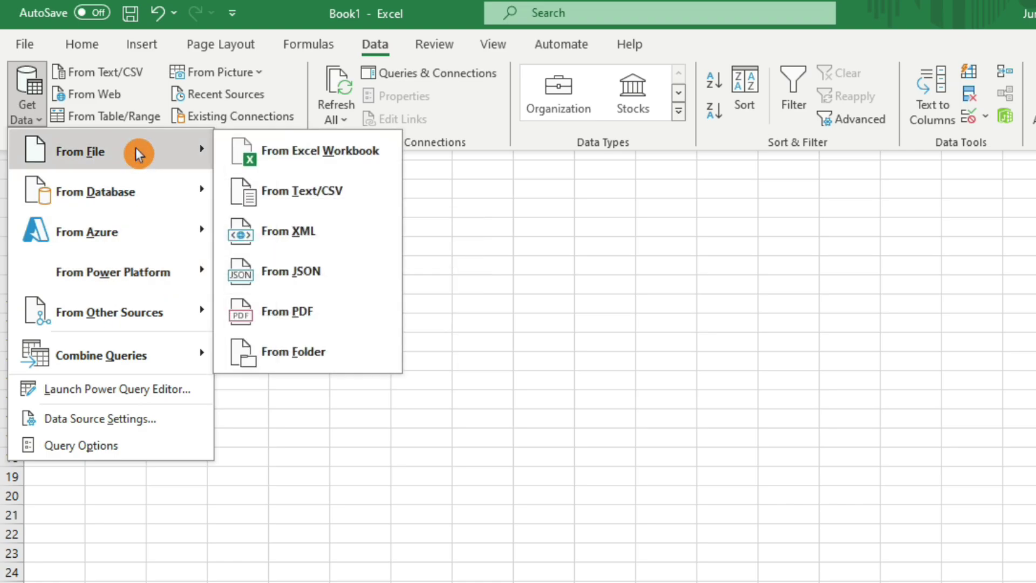
pyautogui.click(275, 162)
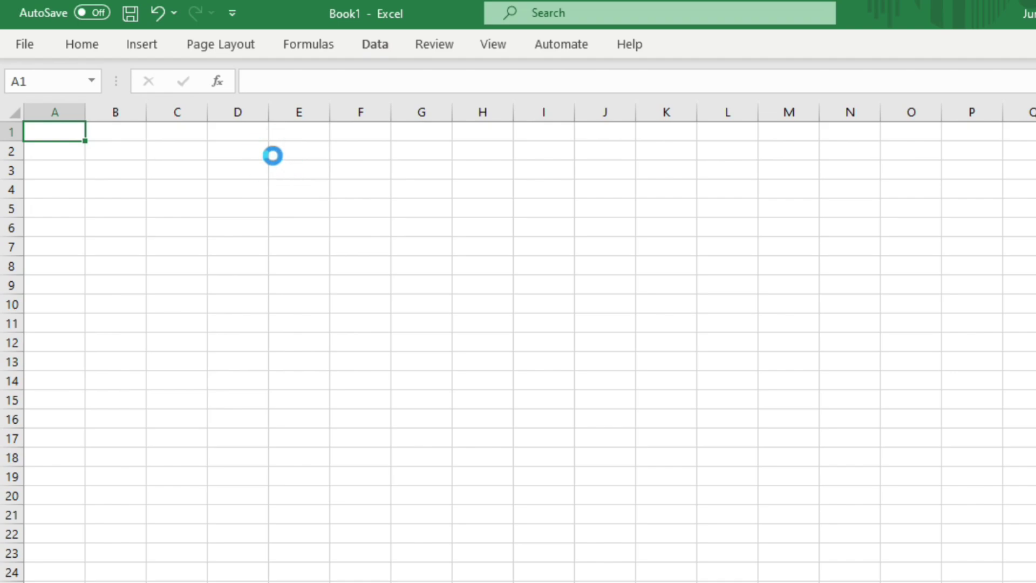
pyautogui.click(254, 140)
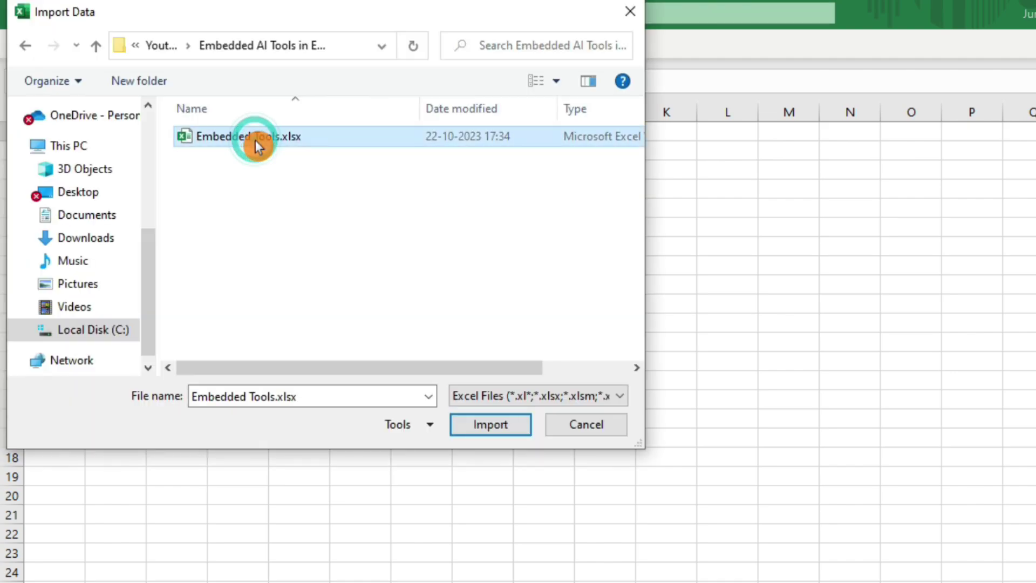
pyautogui.click(491, 425)
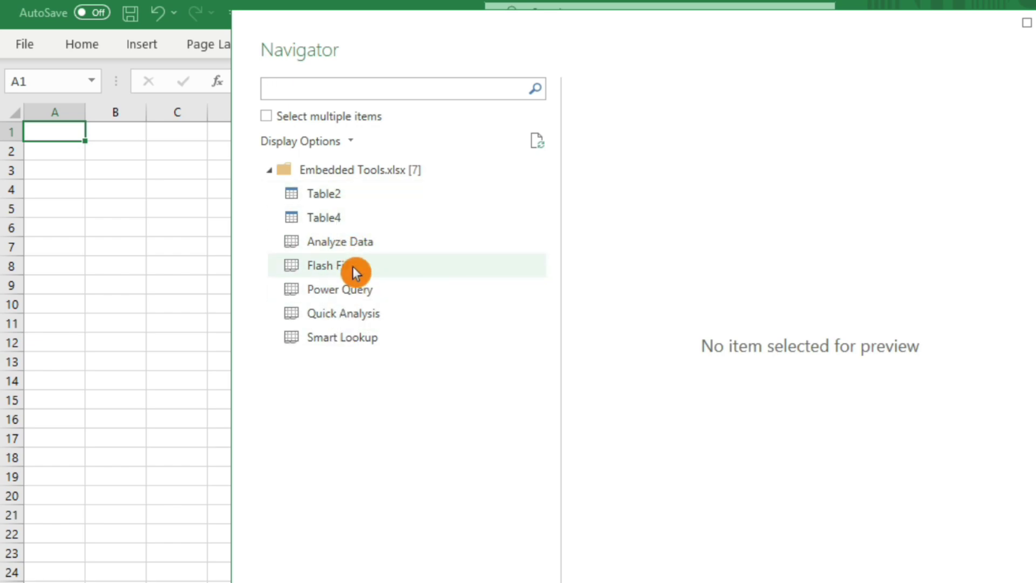
# Preview the Power Query sheet in the Navigator and load it into the Power Query Editor.
pyautogui.click(340, 292)
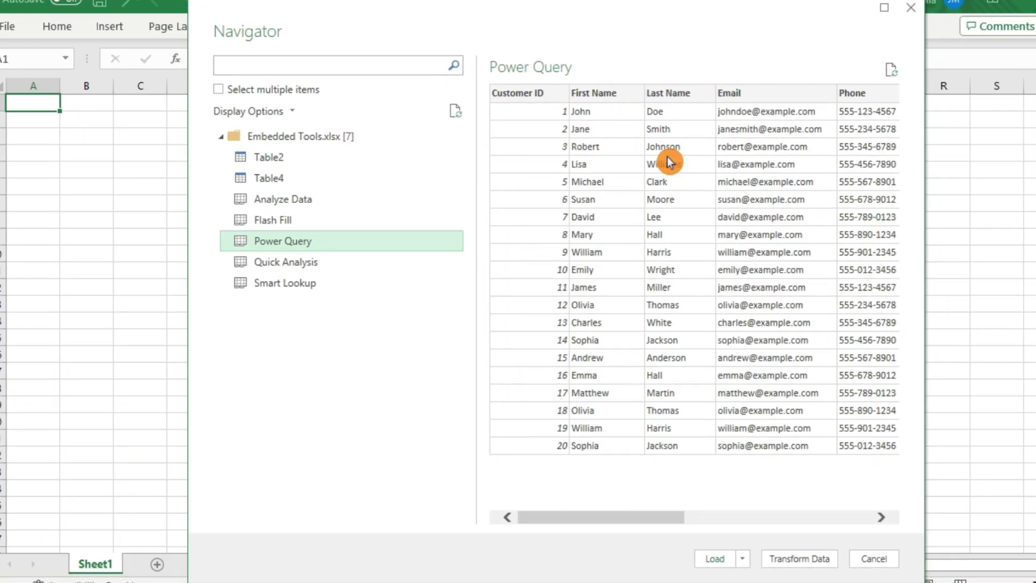
pyautogui.click(807, 561)
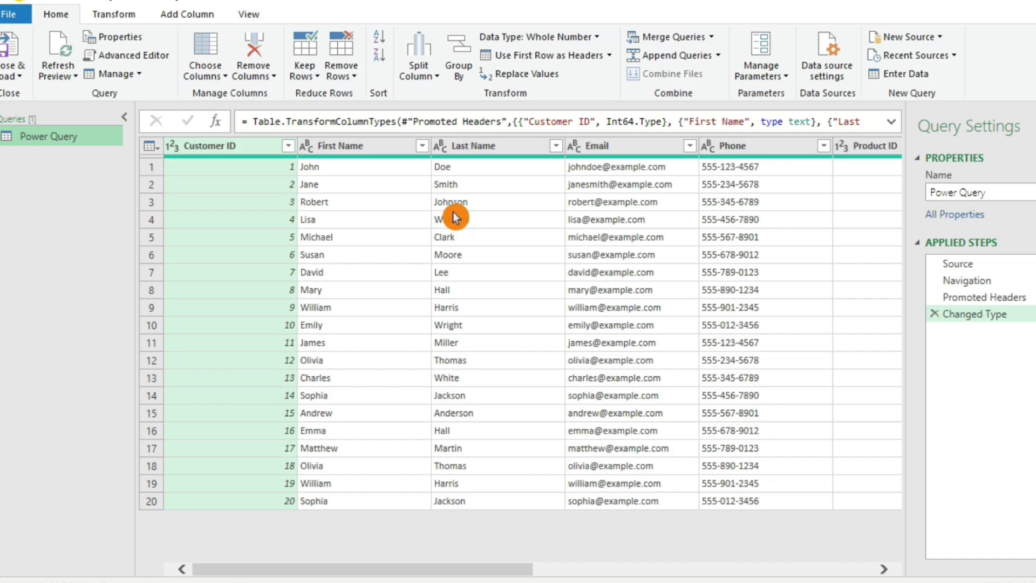
# Show the Add Column commands and scroll right to view the Product, Price, Quantity and Order Date columns.
pyautogui.hotkey('alt', 'a')
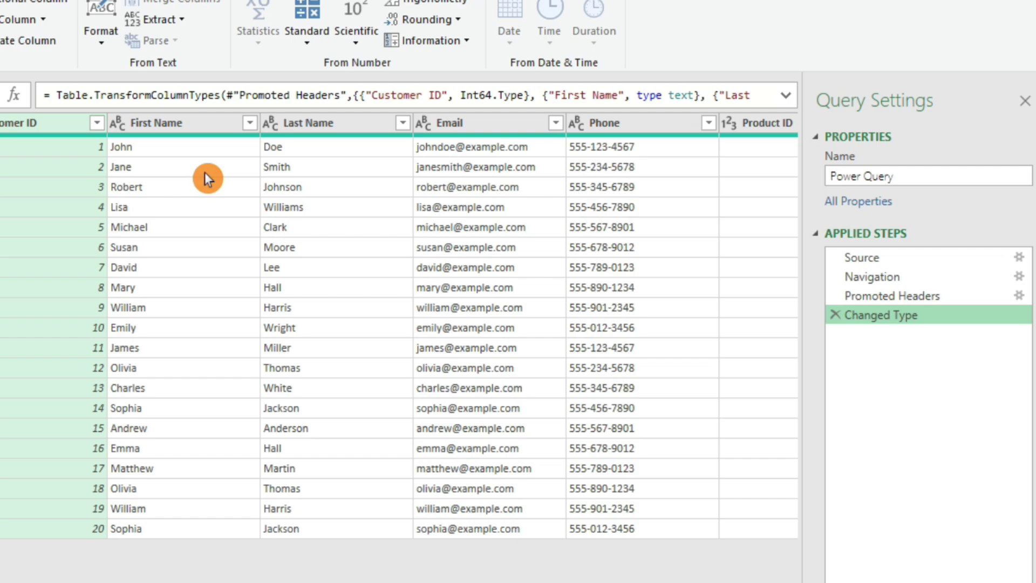
pyautogui.hscroll(6, 206, 174)
pyautogui.hscroll(2, 712, 135)
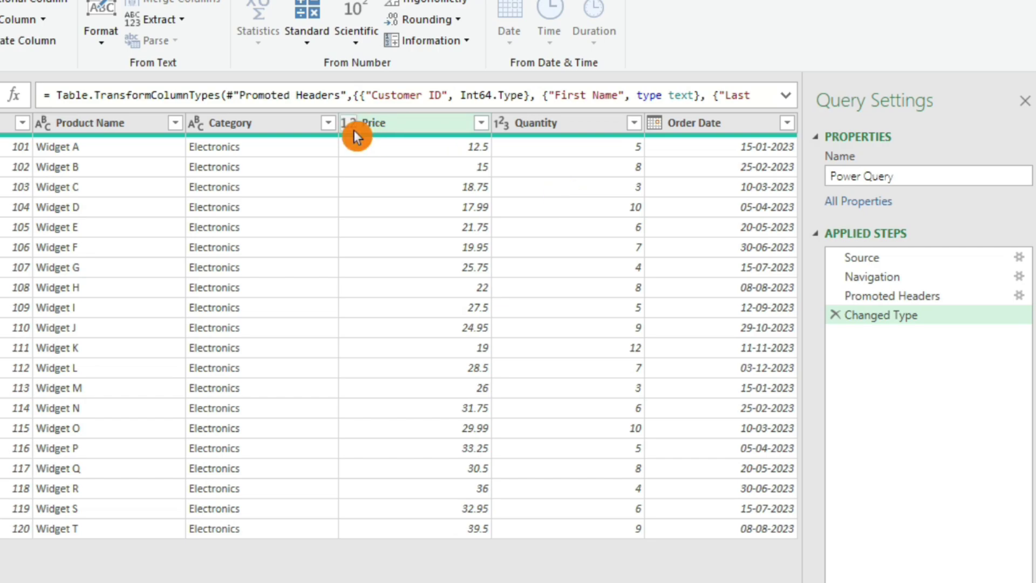
# Change the Price column's type to Currency, replacing the existing type step.
pyautogui.click(449, 128)
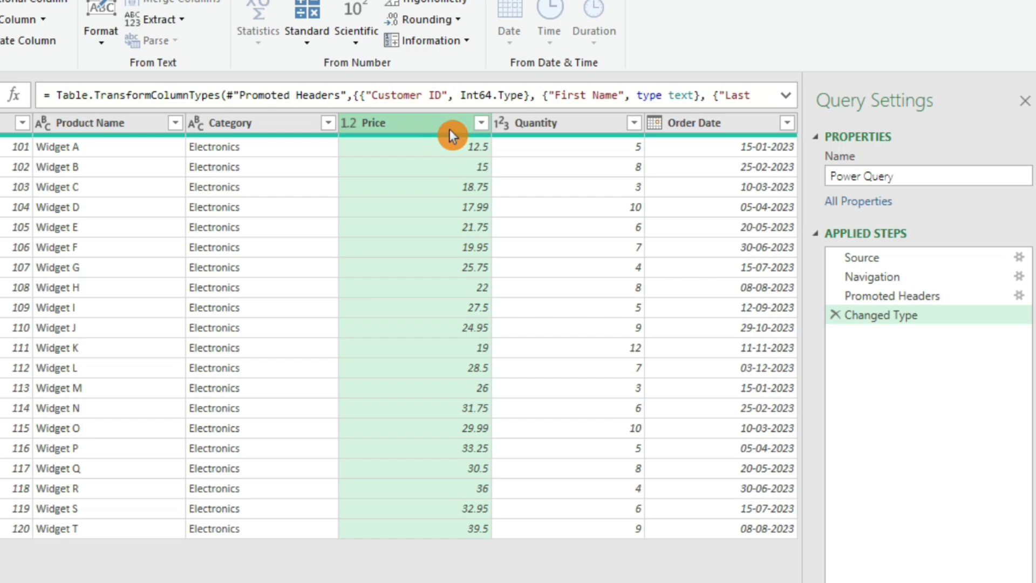
pyautogui.rightClick(449, 129)
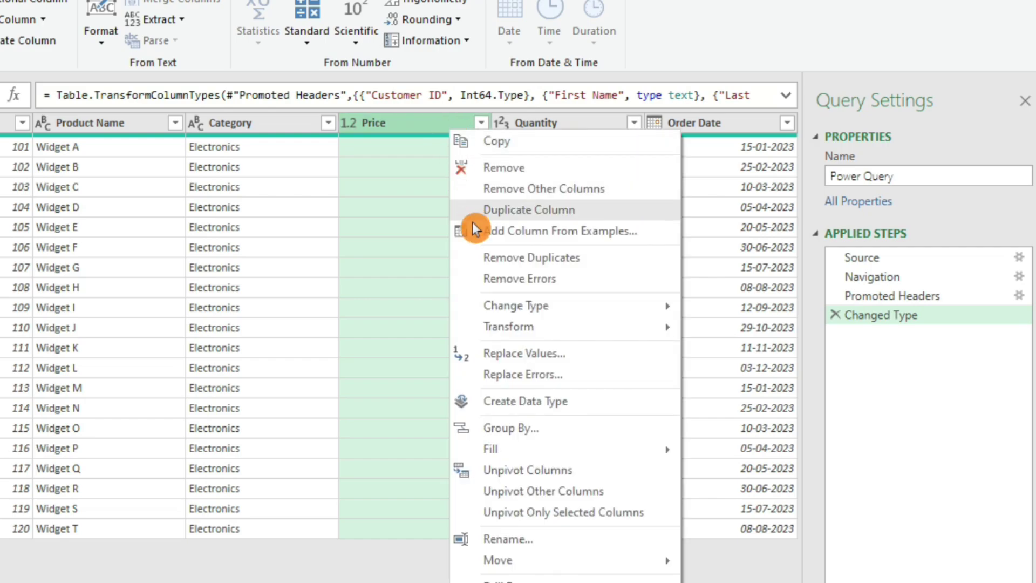
pyautogui.moveTo(528, 306)
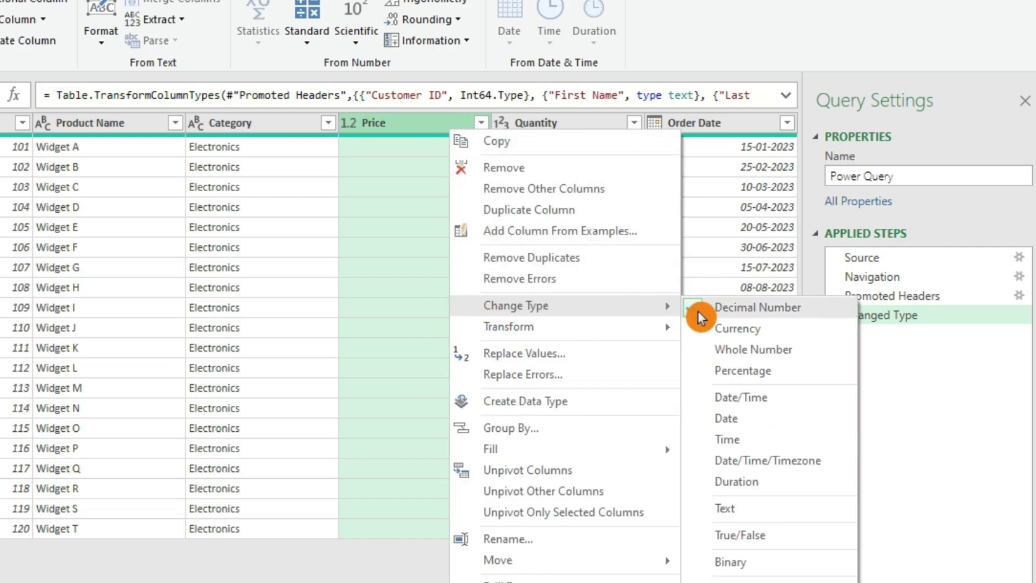
pyautogui.click(726, 334)
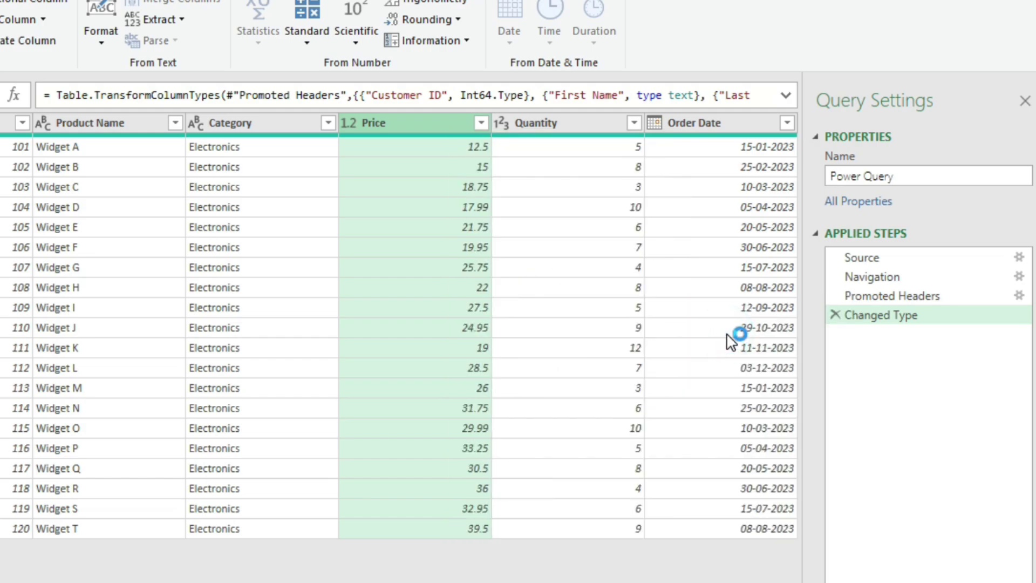
pyautogui.click(418, 348)
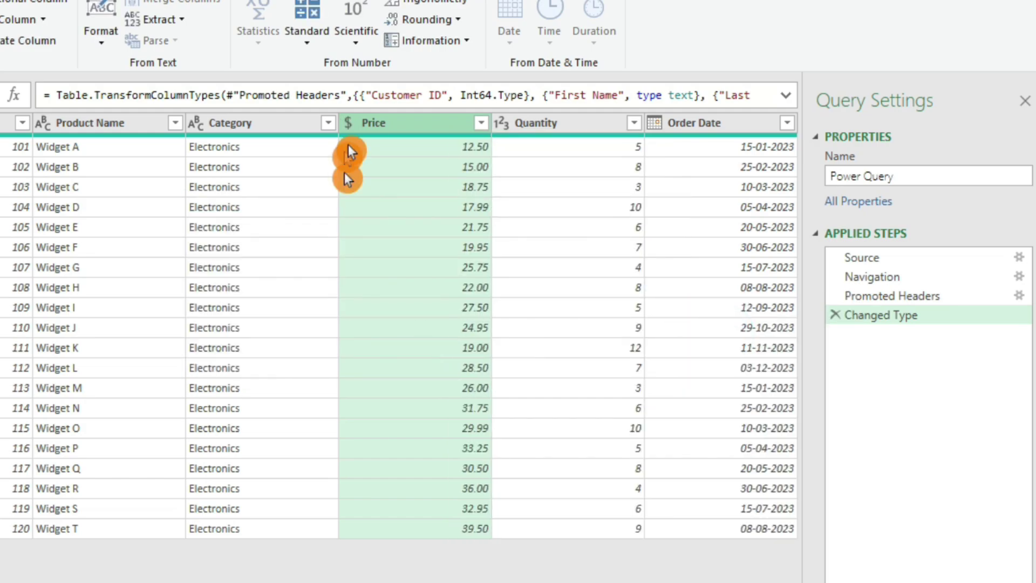
# Select the Category column and a single cell within it.
pyautogui.click(285, 132)
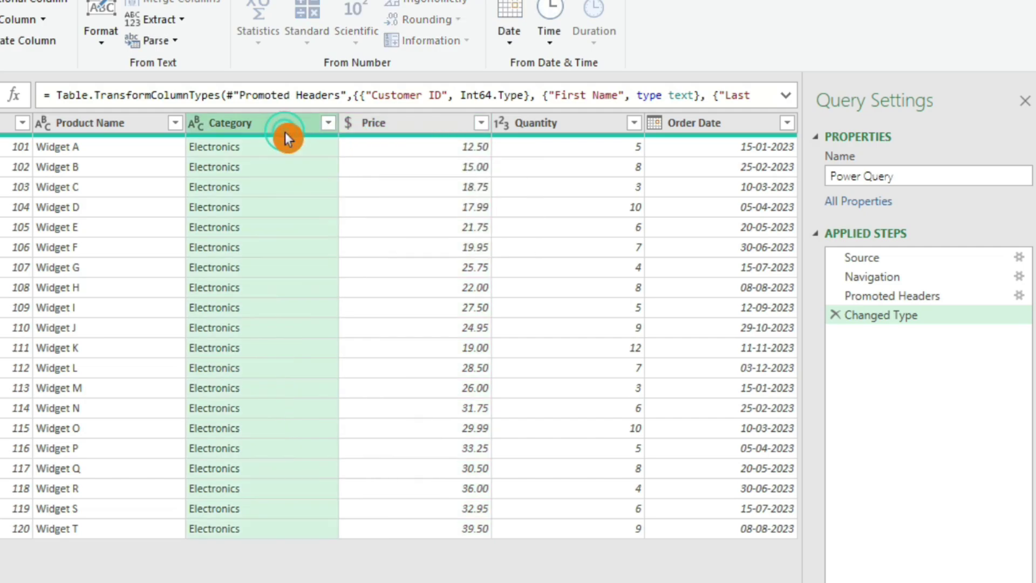
pyautogui.click(318, 186)
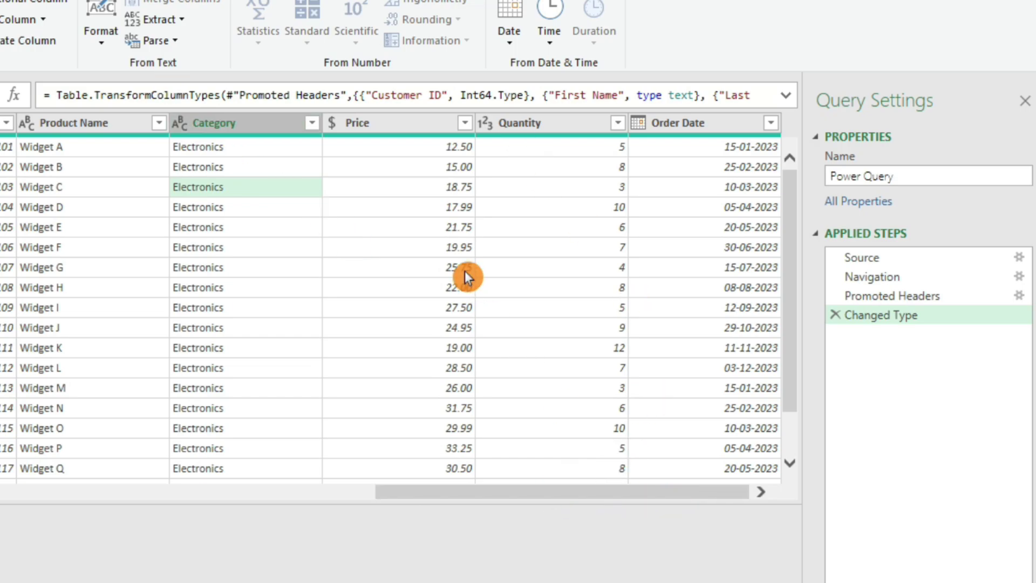
pyautogui.moveTo(448, 491); pyautogui.dragTo(564, 442)
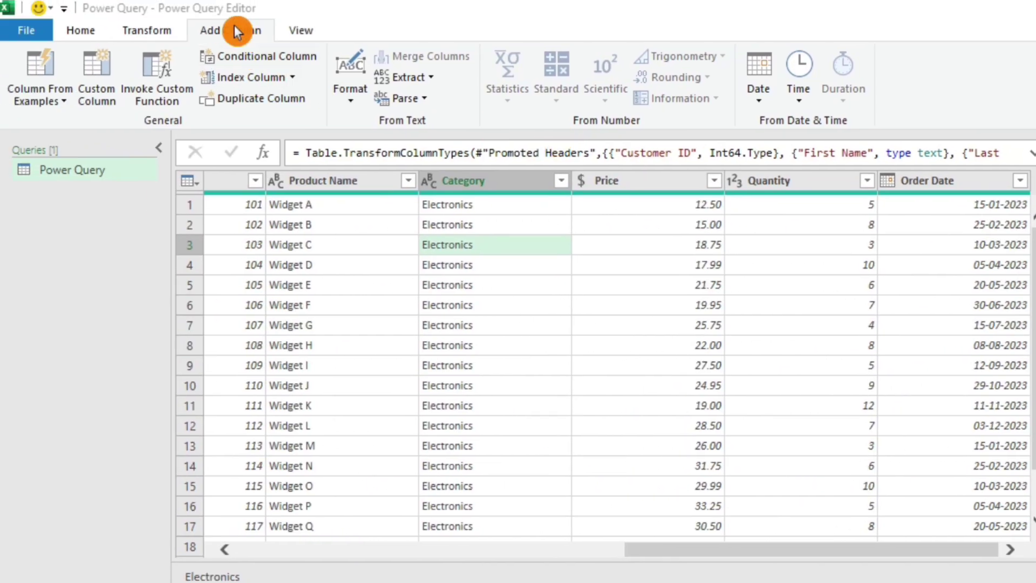
# Build a Full Name column from examples using 'John Doe' as the sample value.
pyautogui.click(49, 73)
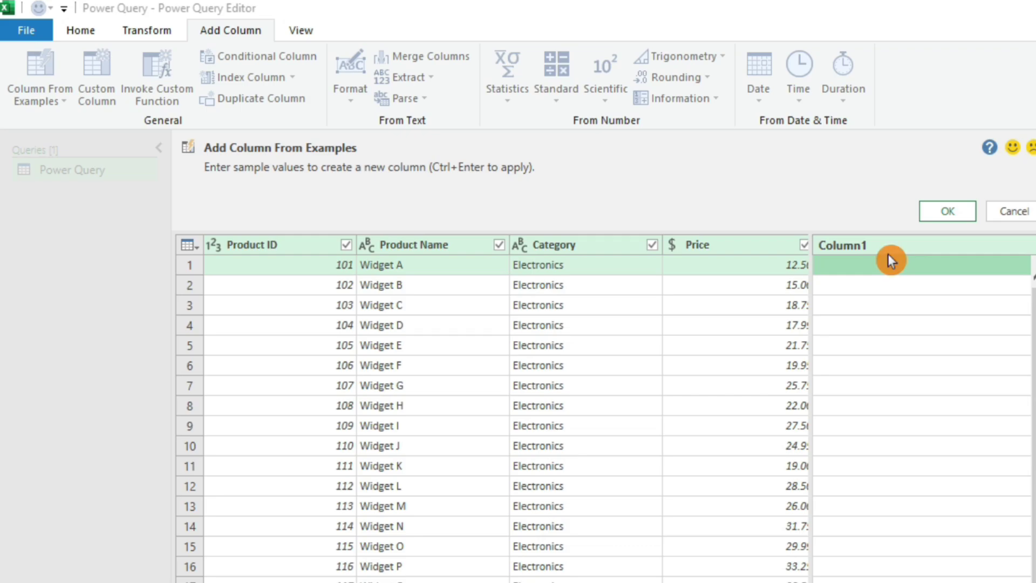
pyautogui.doubleClick(867, 252)
pyautogui.write('Fu')
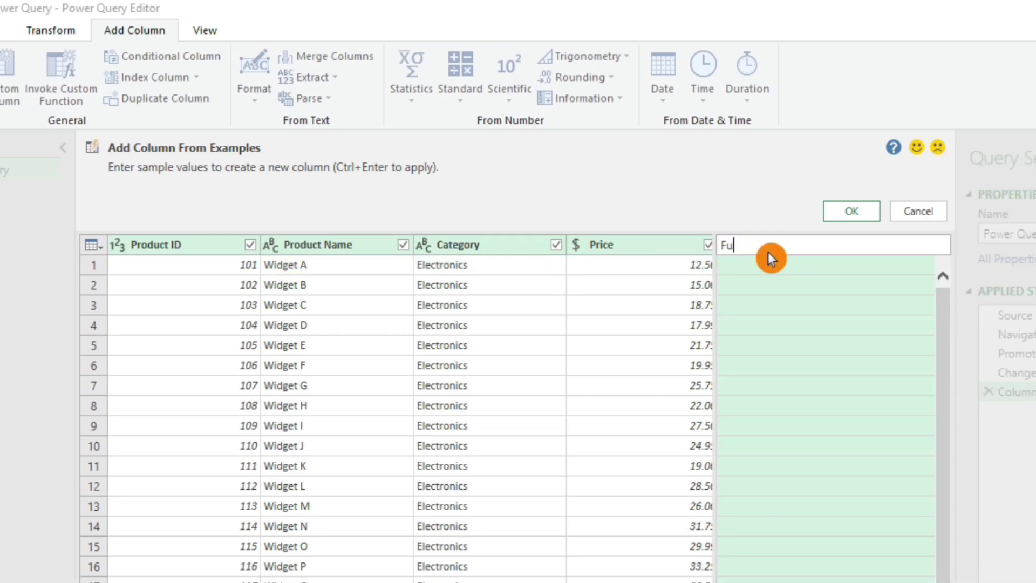
pyautogui.write('ll Name')
pyautogui.click(750, 270)
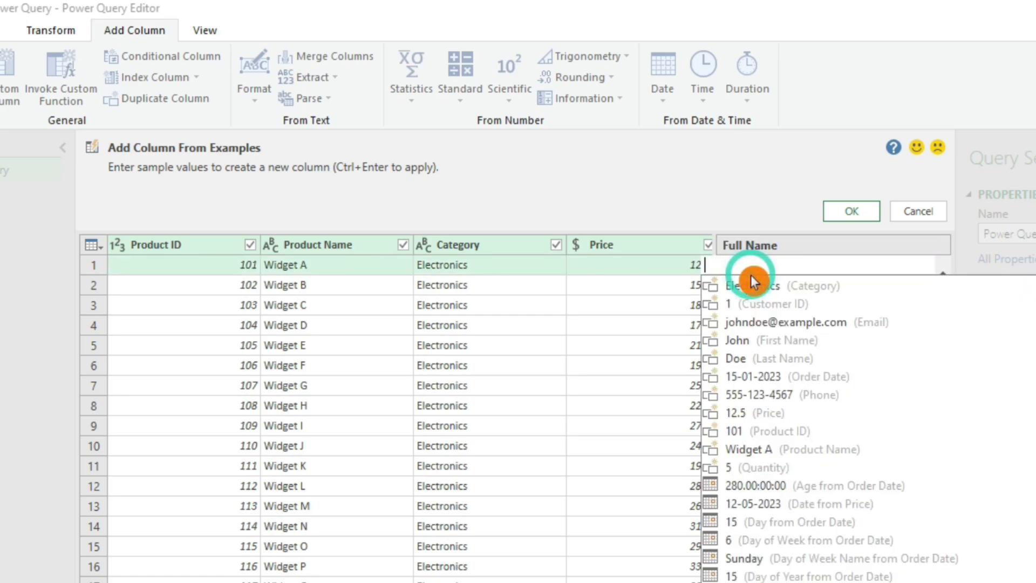
pyautogui.write('John')
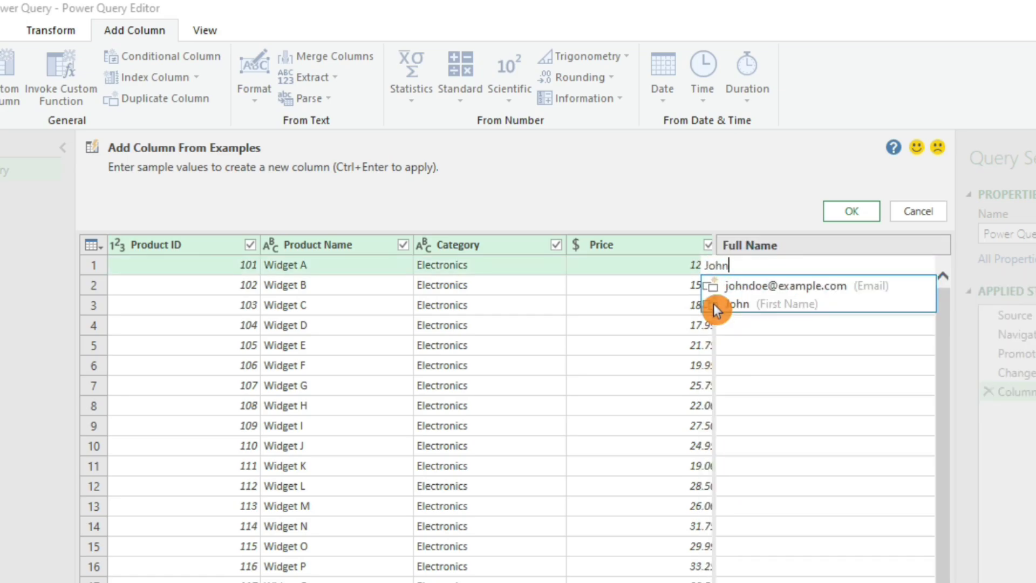
pyautogui.write(' Doe')
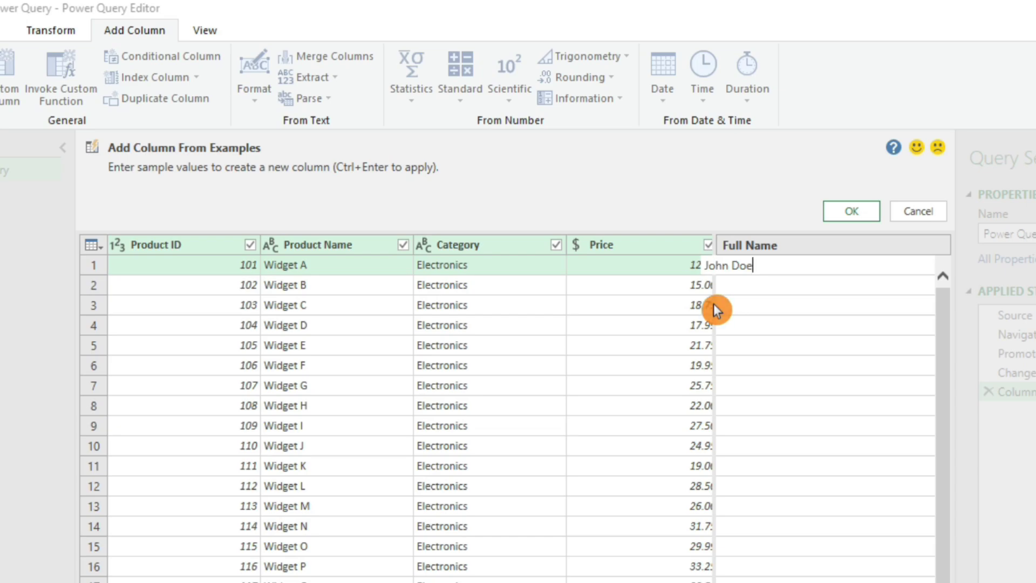
pyautogui.press('Return')
pyautogui.press('Down')
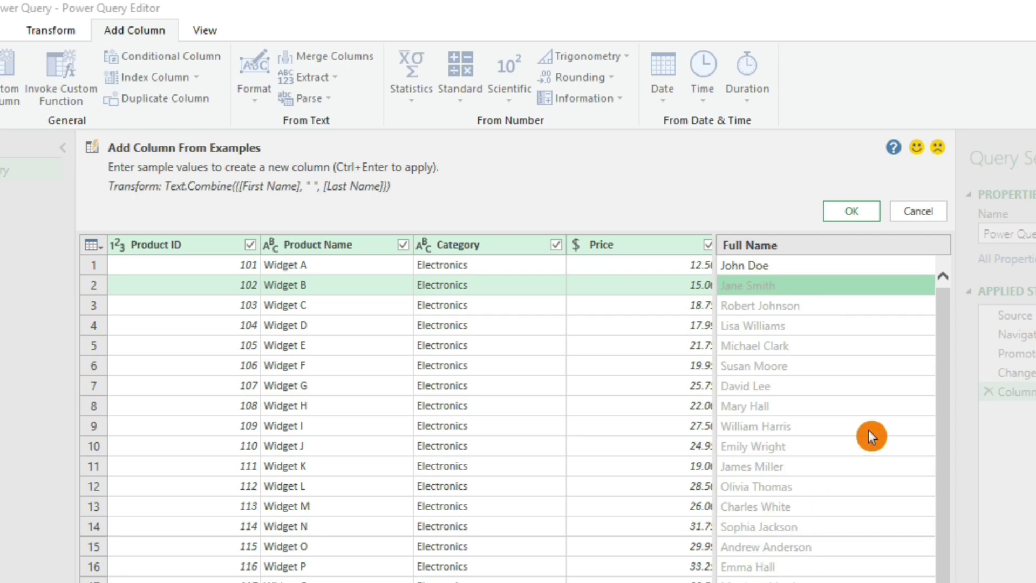
pyautogui.hotkey('ctrl', 'Return')
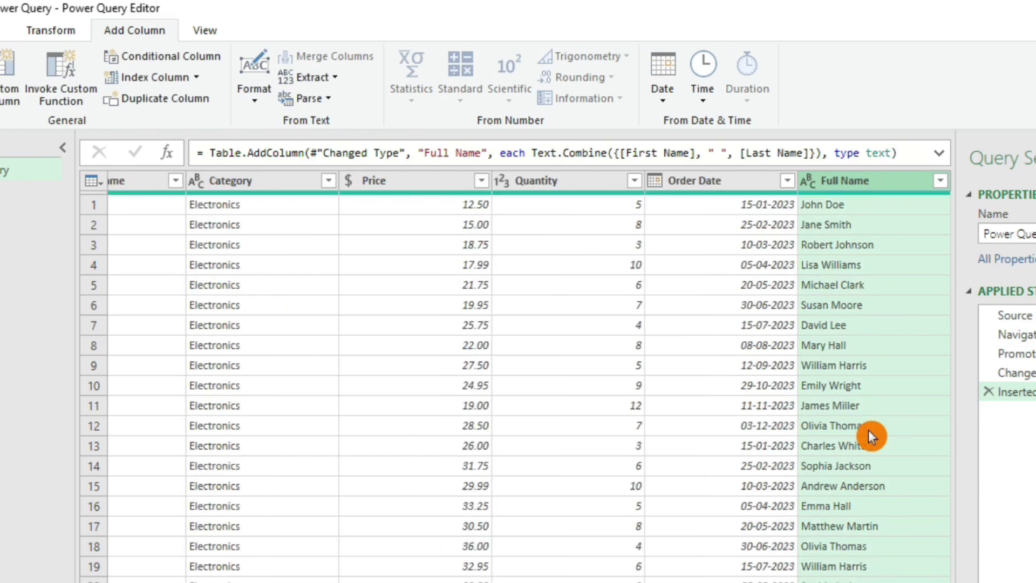
# Look through the Full Name values down to the last rows.
pyautogui.click(863, 345)
pyautogui.click(866, 372)
pyautogui.press('Down')
pyautogui.press('Down')
pyautogui.press('Down')
pyautogui.press('Down')
pyautogui.press('Down')
pyautogui.press('Down')
pyautogui.press('Down')
pyautogui.press('Down')
pyautogui.press('Down')
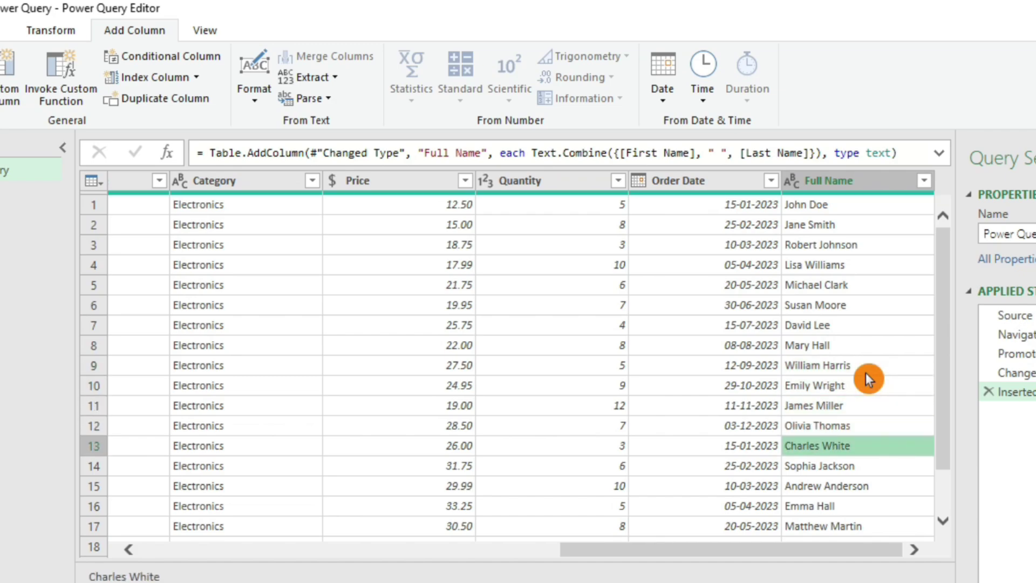
pyautogui.press('Down')
pyautogui.press('Down')
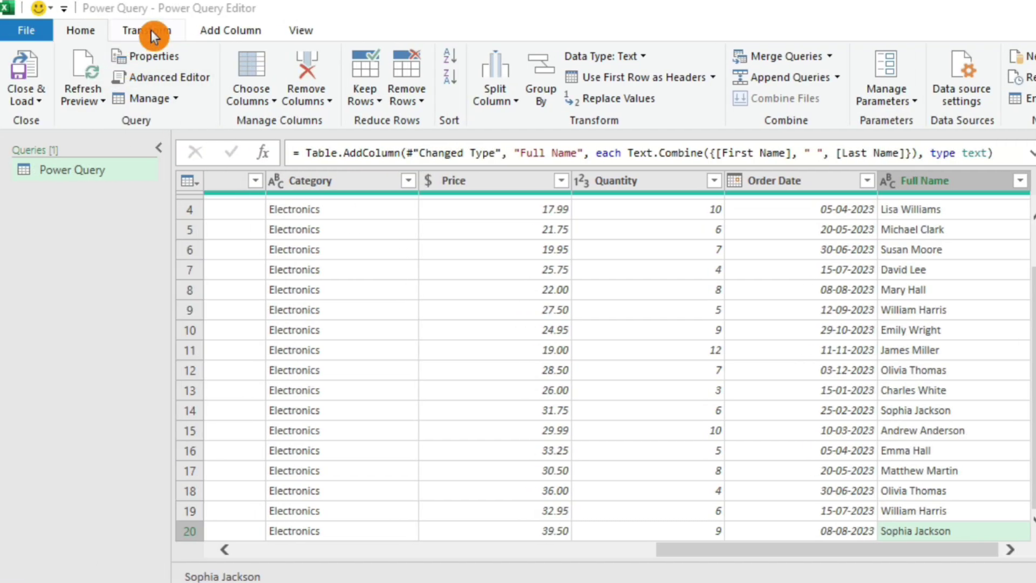
# Check the Transform tab's Fill choices without changes, then Close & Load the query into Excel.
pyautogui.click(151, 30)
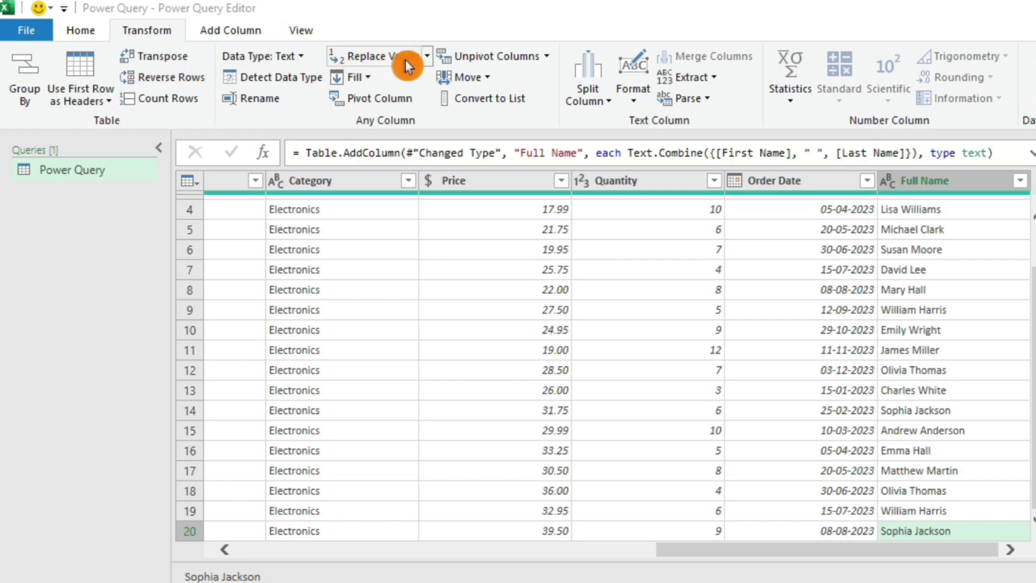
pyautogui.click(368, 79)
pyautogui.click(368, 78)
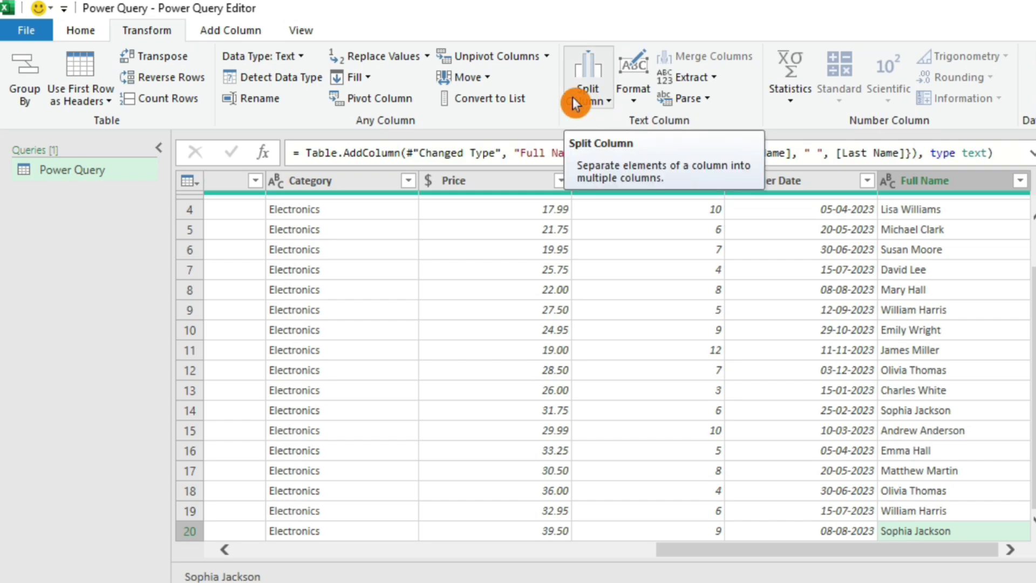
pyautogui.click(96, 28)
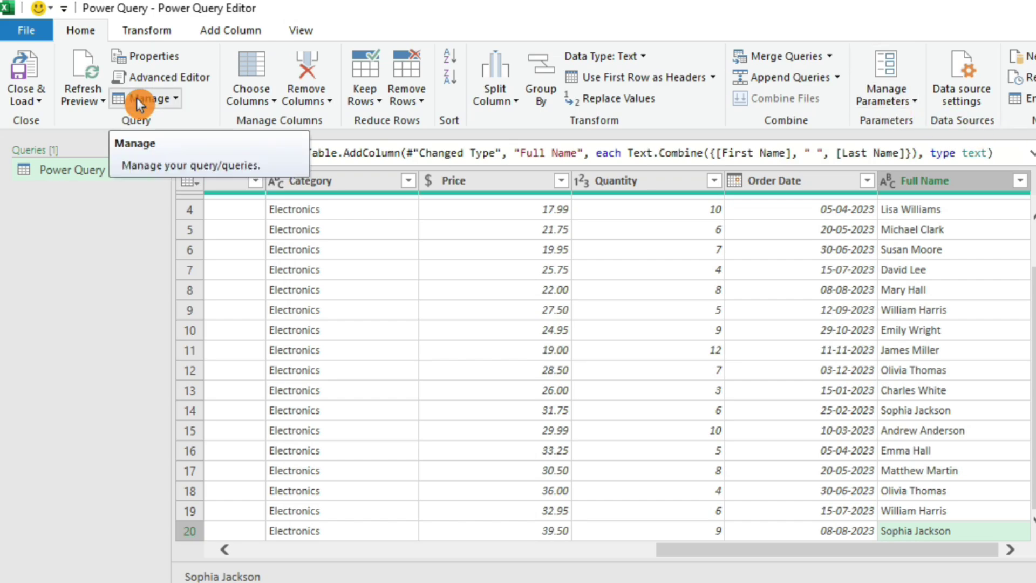
pyautogui.click(17, 74)
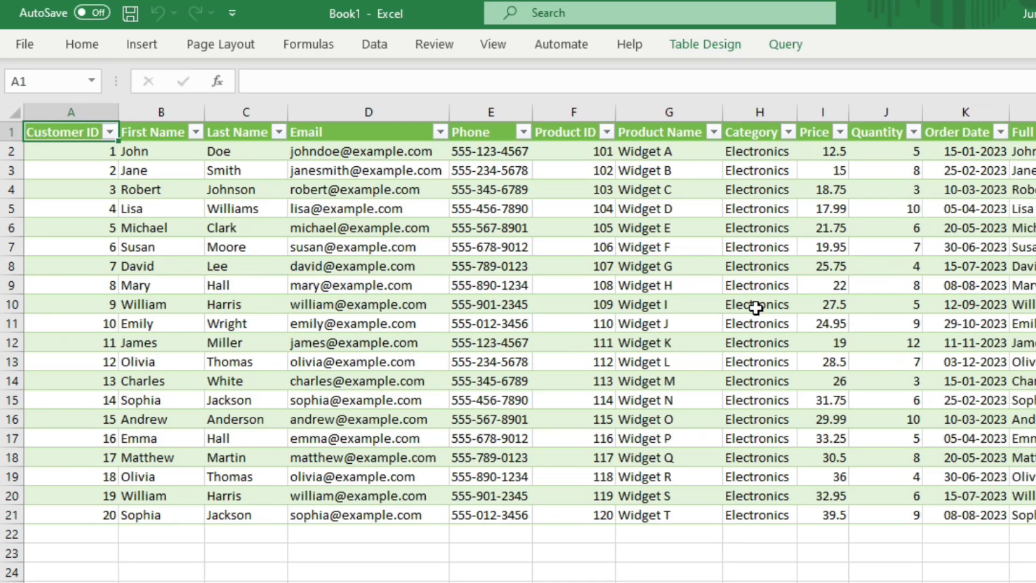
# Select cell G7 in the loaded table and refresh all workbook queries via Data > Refresh All.
pyautogui.click(669, 247)
pyautogui.click(81, 44)
pyautogui.click(375, 44)
pyautogui.click(371, 73)
pyautogui.click(342, 110)
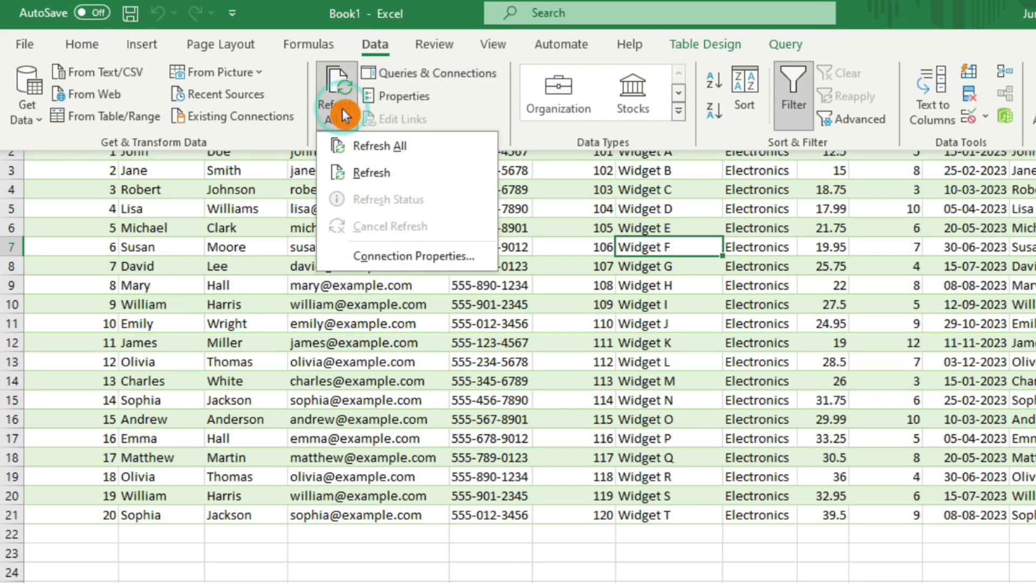
pyautogui.click(385, 146)
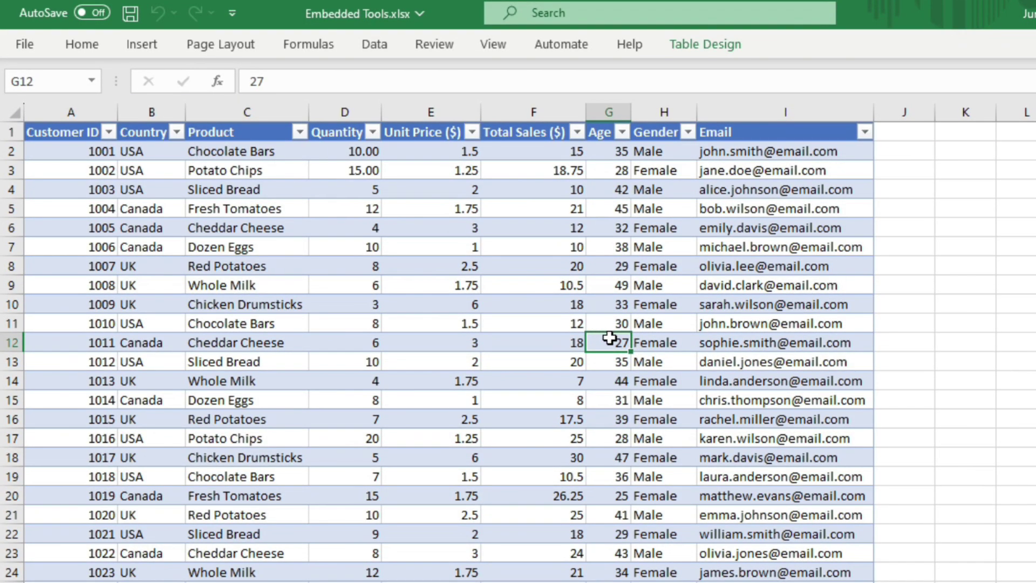
# From cell C5, ask Analyze Data 'what is total sales in USA' to get 175.25.
pyautogui.click(201, 209)
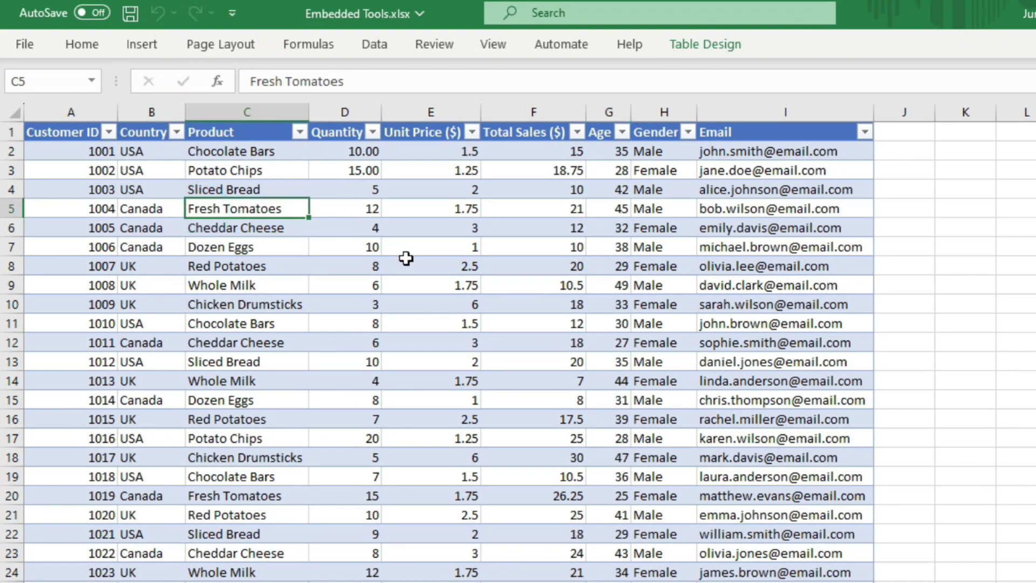
pyautogui.click(106, 48)
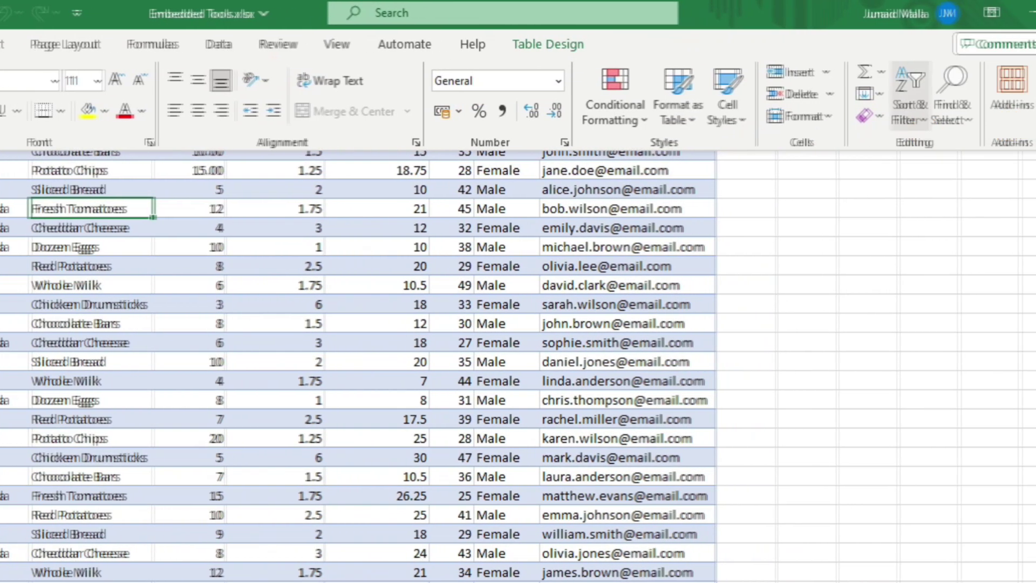
pyautogui.click(992, 108)
pyautogui.click(861, 185)
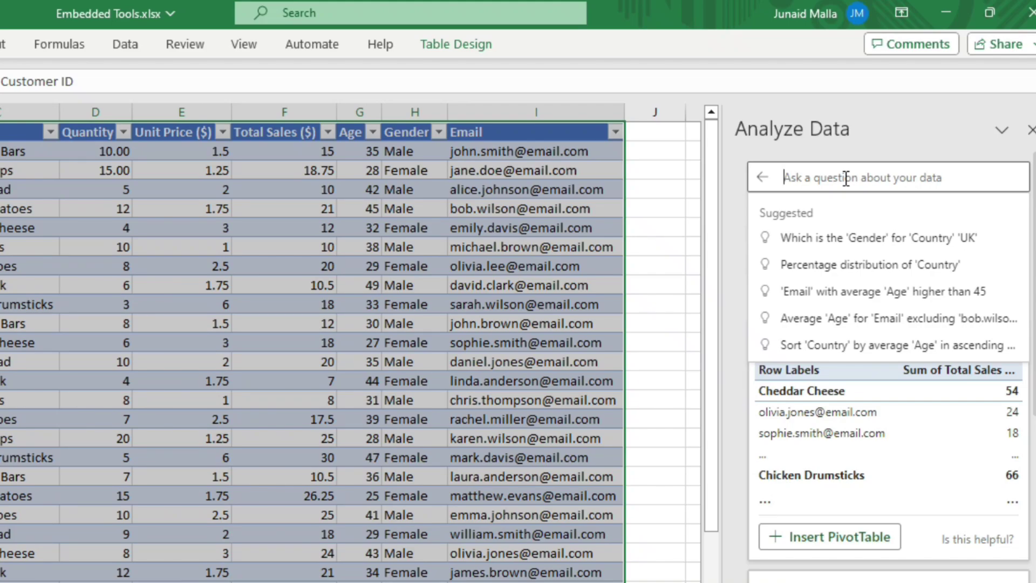
pyautogui.write('wha')
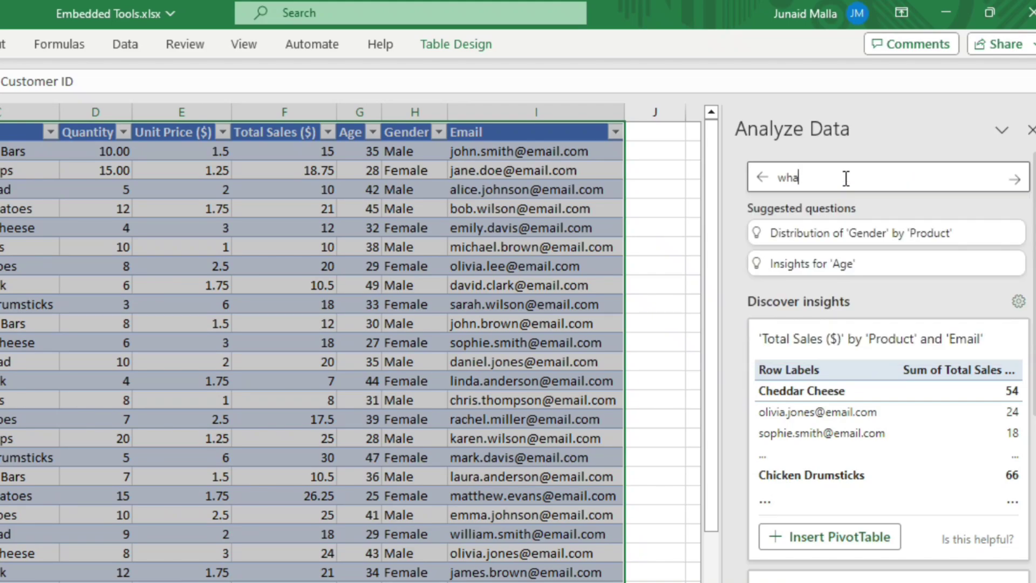
pyautogui.write('t is total sales ionm')
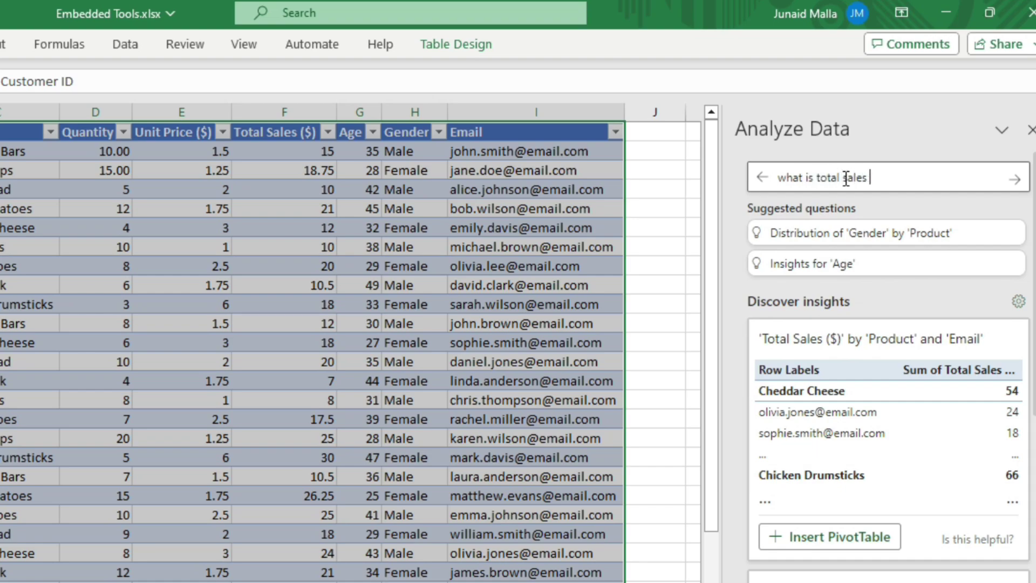
pyautogui.press('BackSpace')
pyautogui.press('BackSpace')
pyautogui.press('BackSpace')
pyautogui.press('BackSpace')
pyautogui.write('in USA')
pyautogui.press('Return')
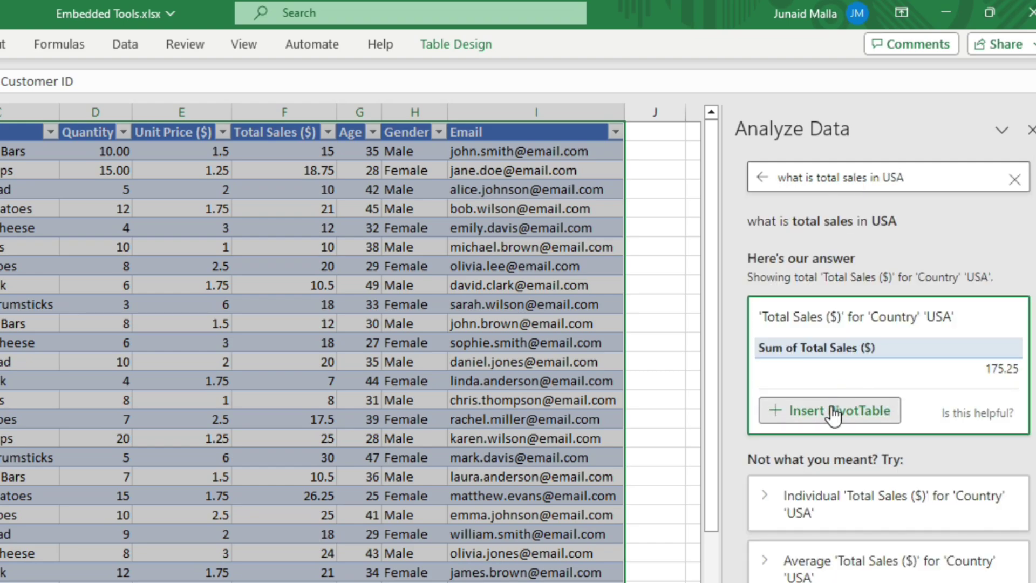
# Change the Analyze Data question to 'what is total sales in Canada', returning 151.
pyautogui.moveTo(785, 367)
pyautogui.mouseDown()
pyautogui.moveTo(1003, 385)
pyautogui.moveTo(995, 382)
pyautogui.mouseUp()
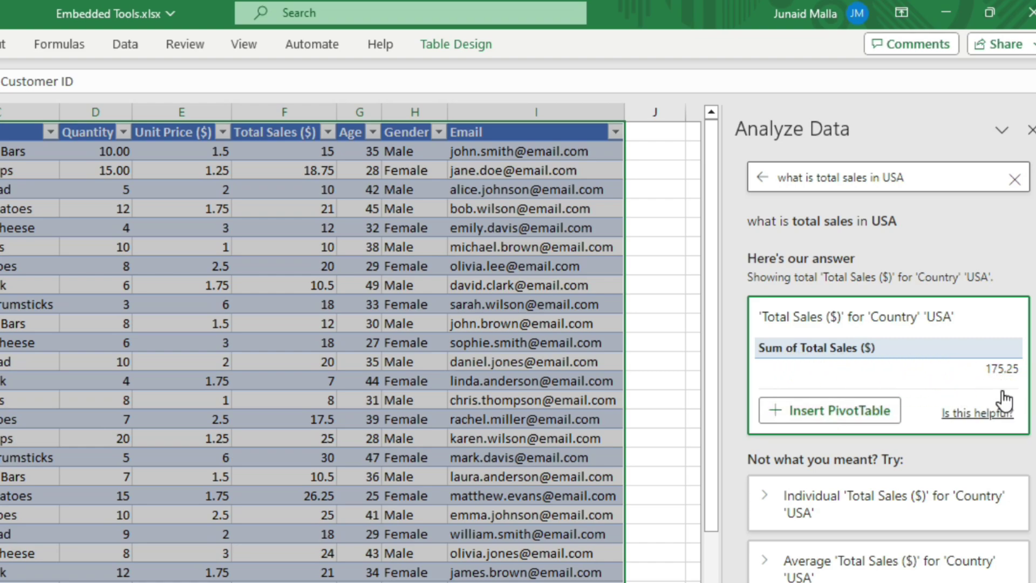
pyautogui.click(913, 397)
pyautogui.click(924, 189)
pyautogui.press('BackSpace')
pyautogui.press('BackSpace')
pyautogui.press('BackSpace')
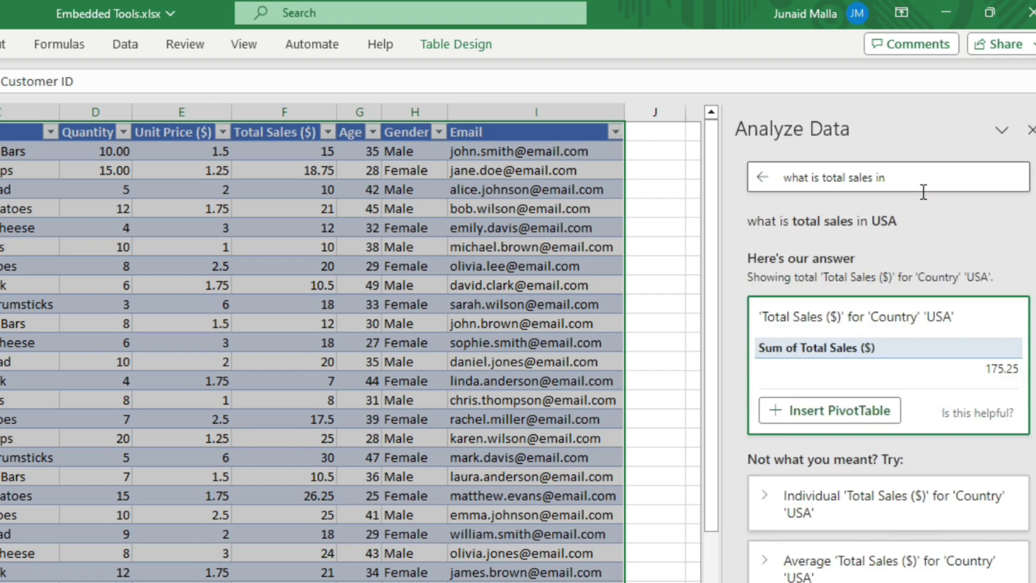
pyautogui.write('Canada')
pyautogui.press('Return')
pyautogui.moveTo(890, 327)
pyautogui.mouseDown()
pyautogui.moveTo(1014, 386)
pyautogui.moveTo(745, 321)
pyautogui.mouseUp()
# Filter the Country column to Canada only and select Total Sales to confirm the 151 sum.
pyautogui.click(326, 298)
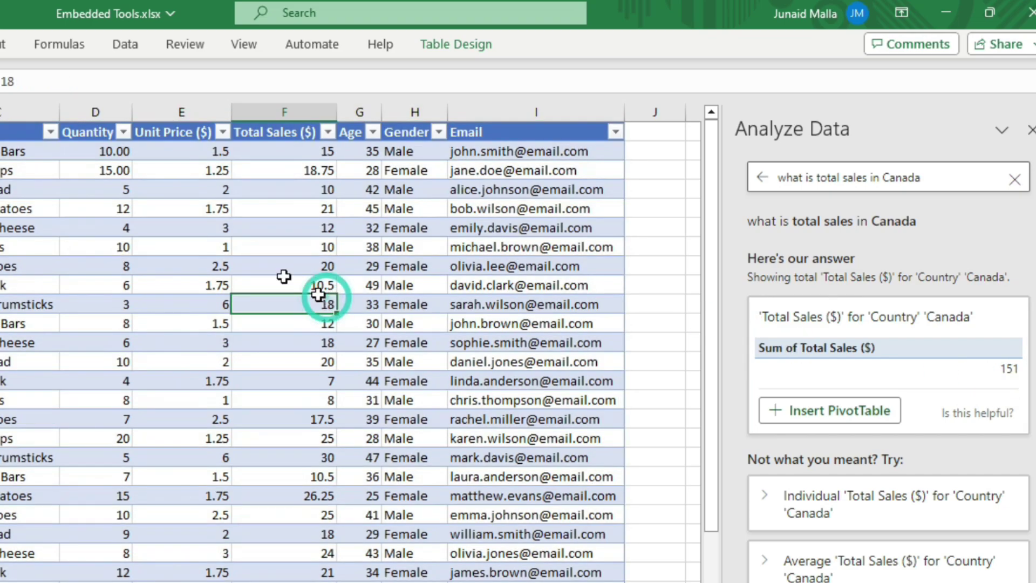
pyautogui.click(177, 132)
pyautogui.click(99, 381)
pyautogui.click(92, 398)
pyautogui.press('Return')
pyautogui.moveTo(519, 148); pyautogui.dragTo(546, 303)
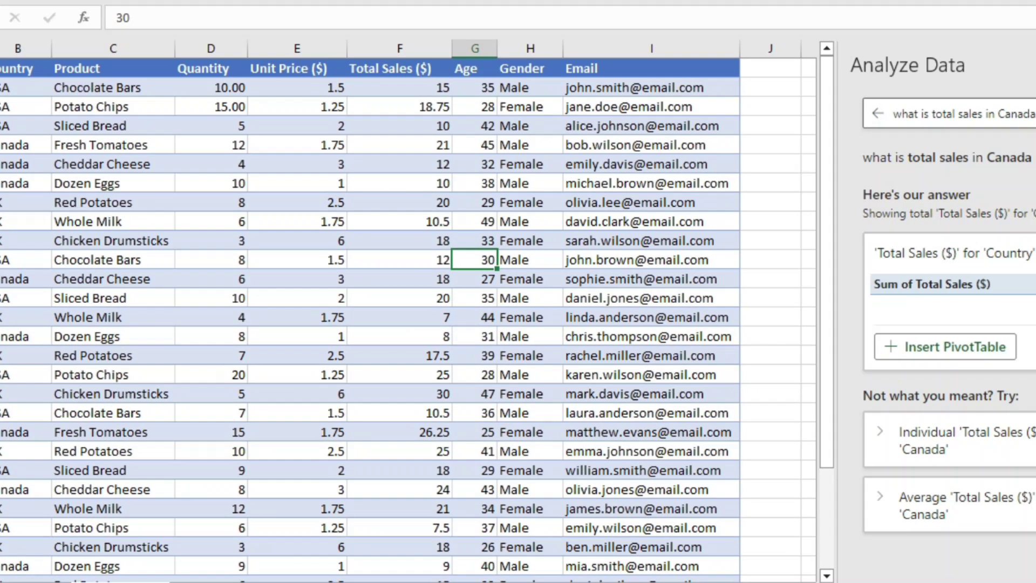
# Return to the Analyze Data insights overview and scroll through the suggestions.
pyautogui.click(1022, 108)
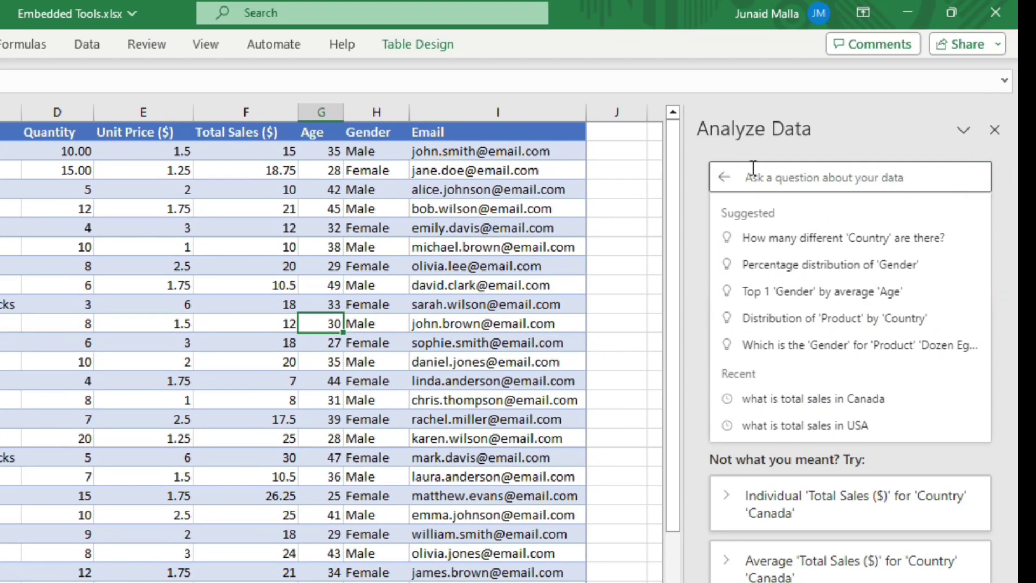
pyautogui.click(726, 176)
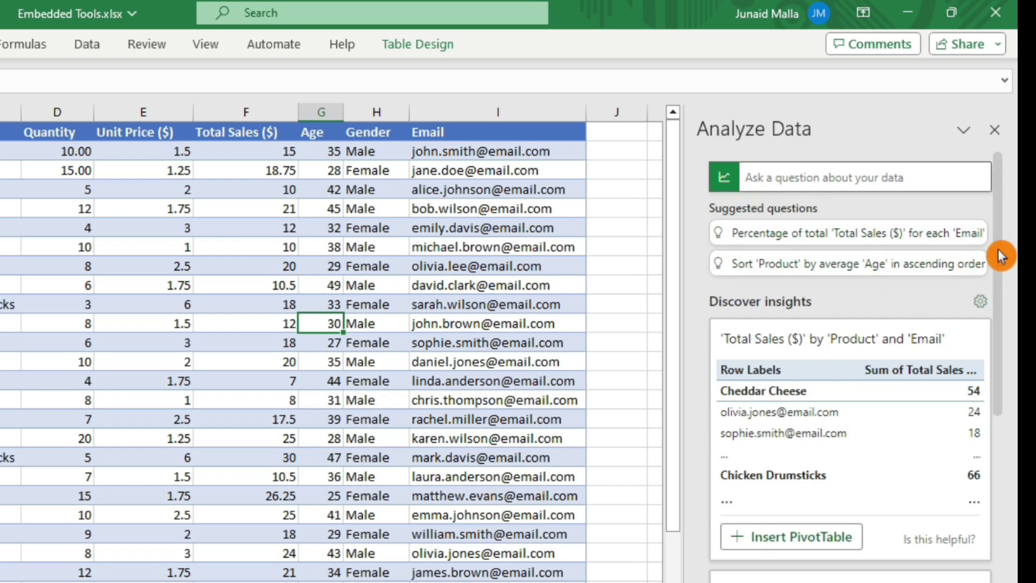
pyautogui.scroll(-5, 1001, 259)
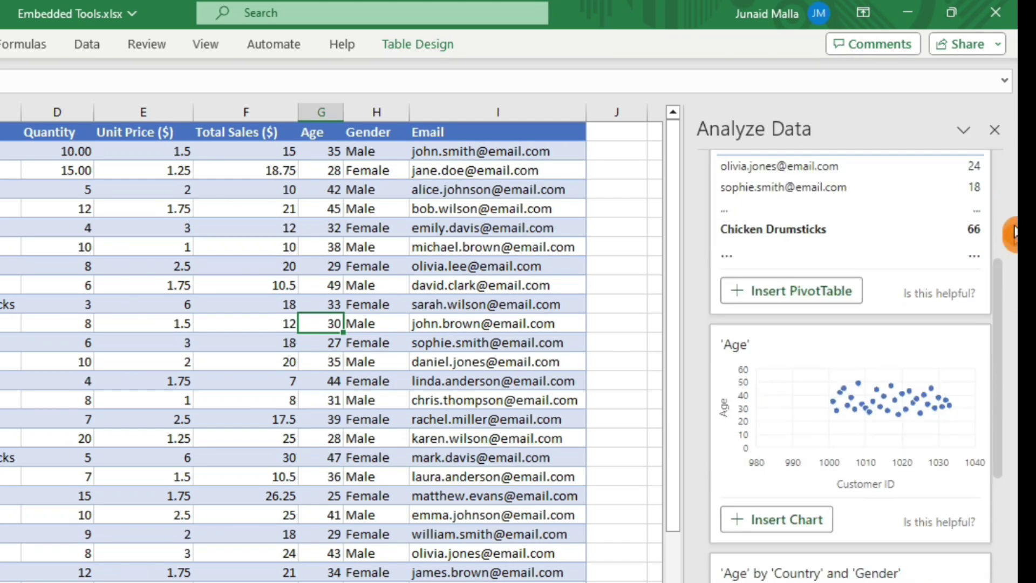
pyautogui.scroll(4, 1003, 248)
pyautogui.scroll(-3, 1002, 278)
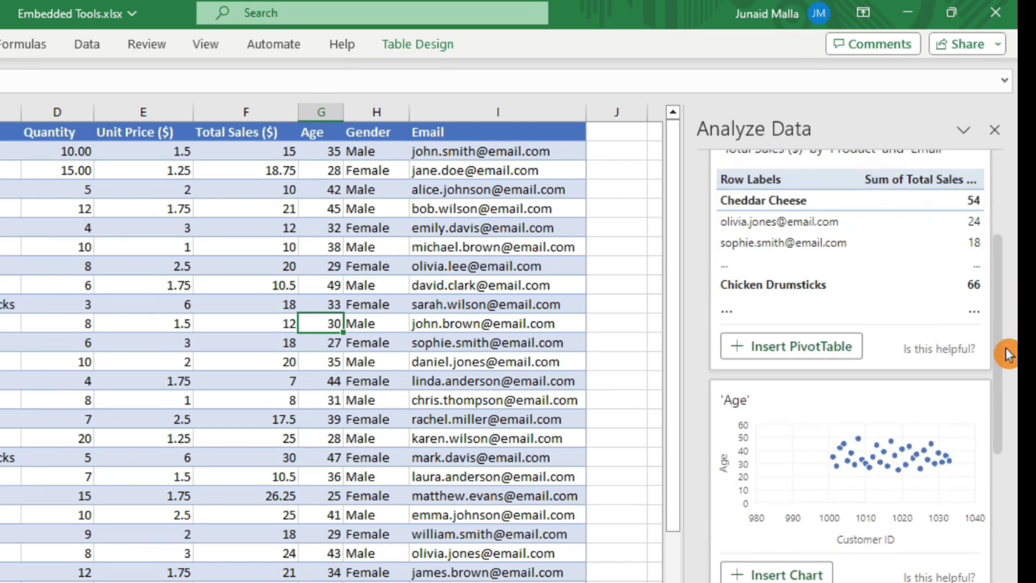
pyautogui.moveTo(1006, 355); pyautogui.dragTo(917, 303)
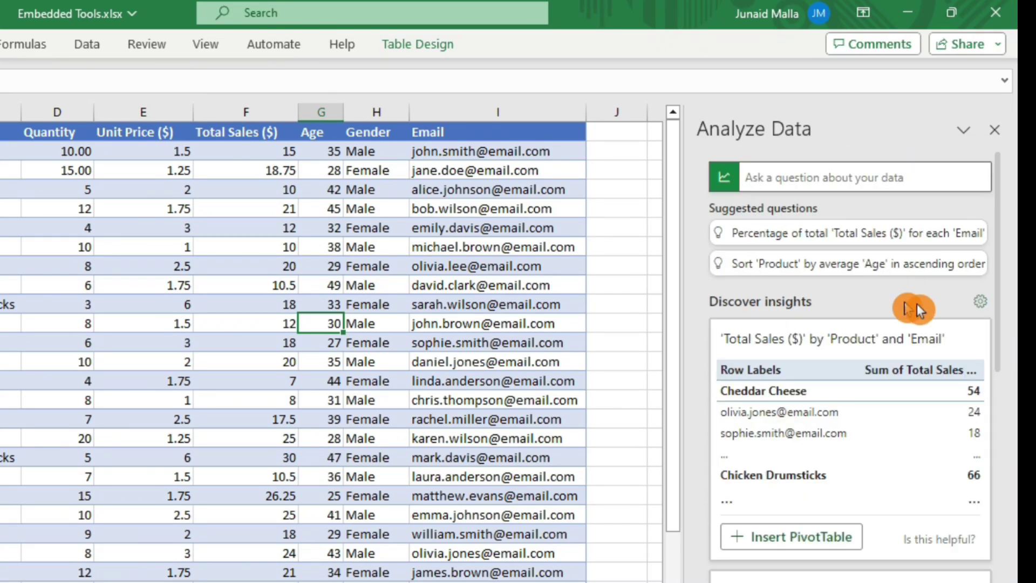
# Exclude Email and Customer ID from the insight fields, update, and browse all results.
pyautogui.click(976, 305)
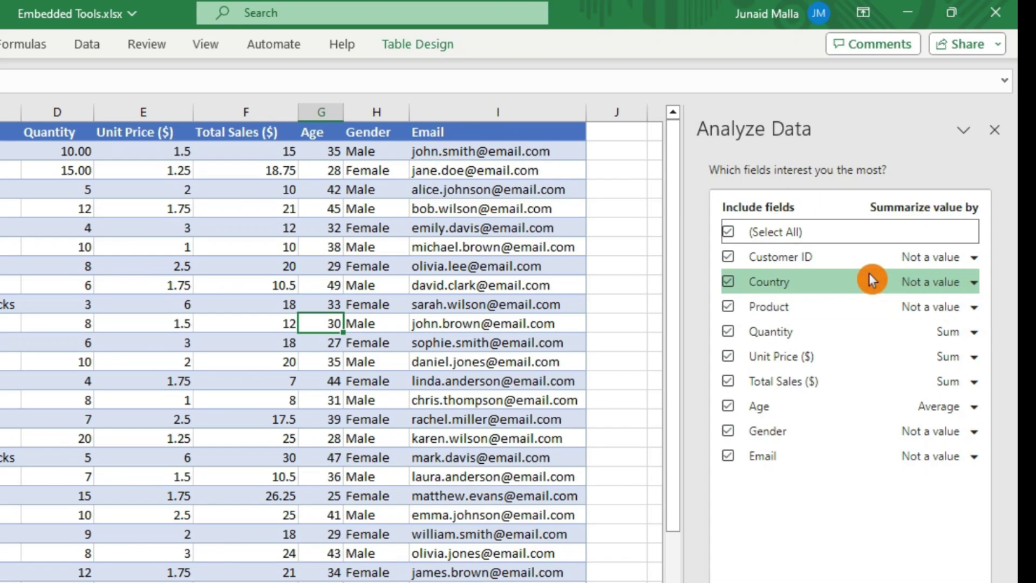
pyautogui.click(730, 456)
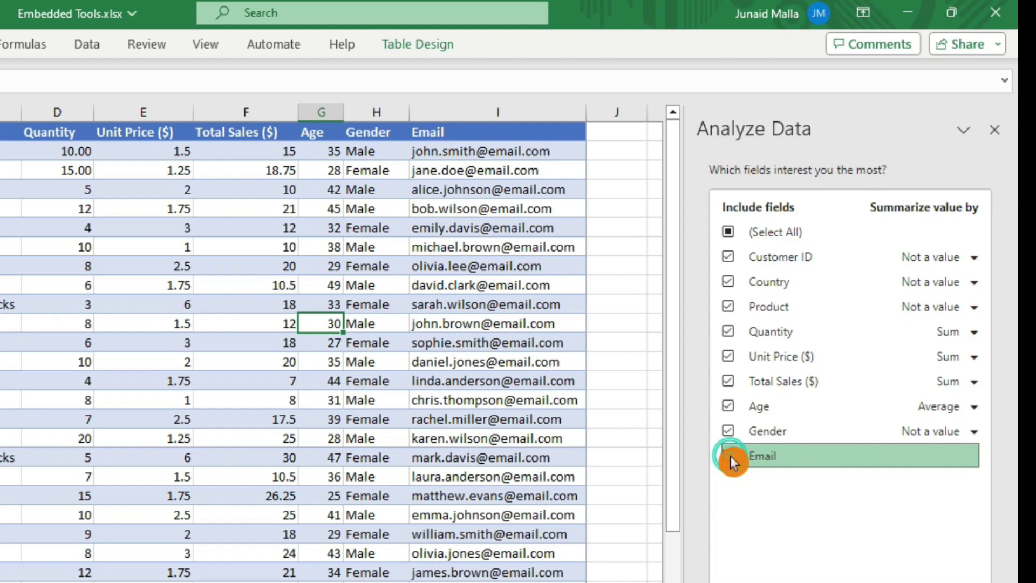
pyautogui.click(730, 261)
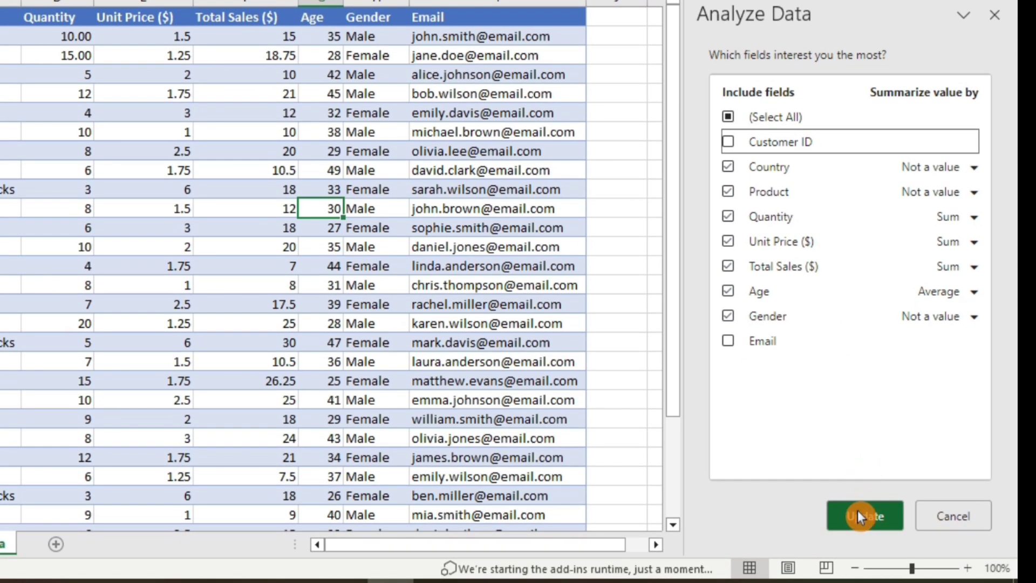
pyautogui.click(864, 516)
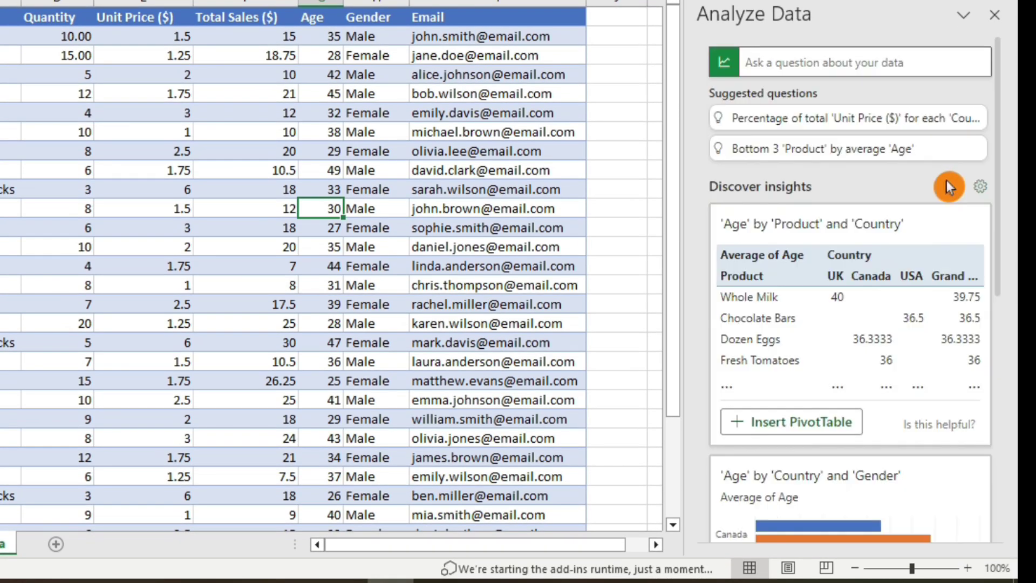
pyautogui.moveTo(1001, 93); pyautogui.dragTo(1001, 111)
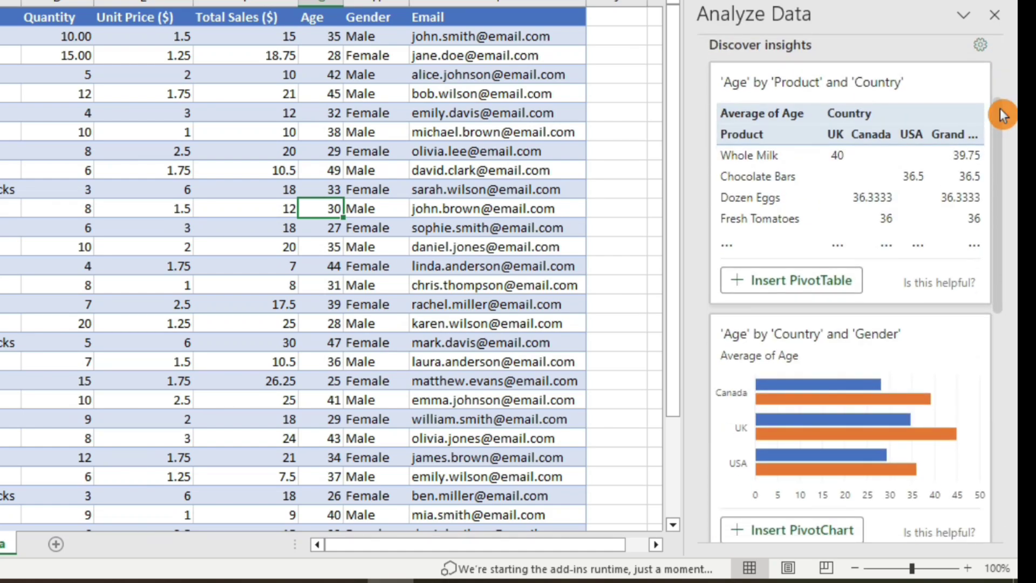
pyautogui.moveTo(999, 137); pyautogui.dragTo(1015, 424)
pyautogui.click(767, 527)
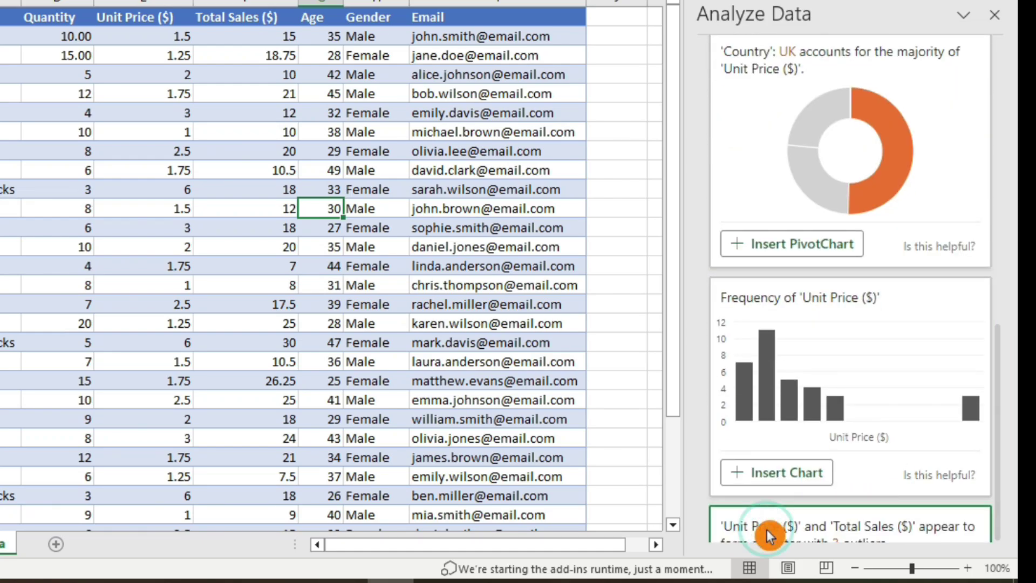
pyautogui.moveTo(1014, 160); pyautogui.dragTo(1015, 76)
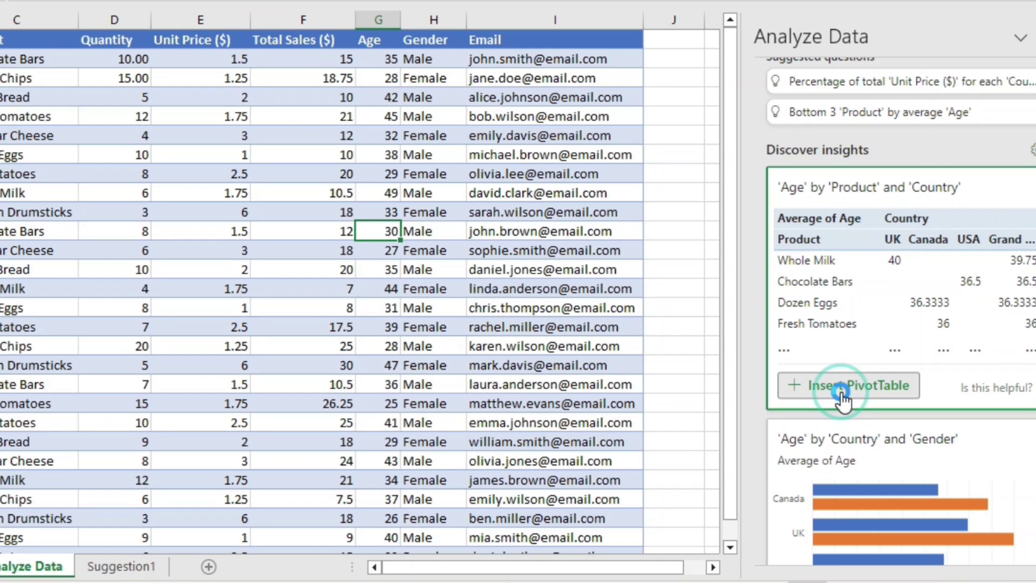
# Insert the Average of Age by Product and Country PivotTable and inspect its values.
pyautogui.click(786, 372)
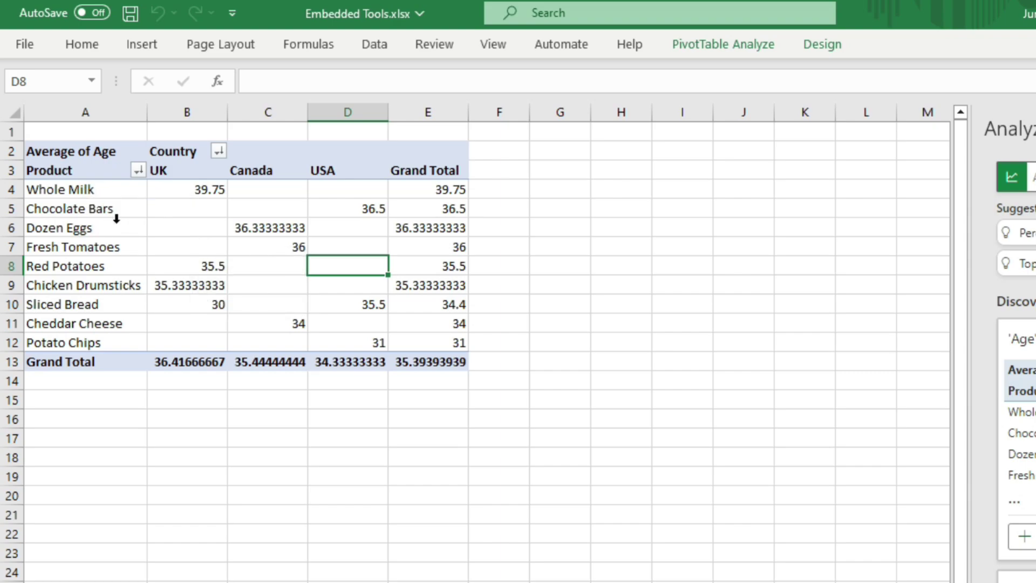
pyautogui.moveTo(179, 193)
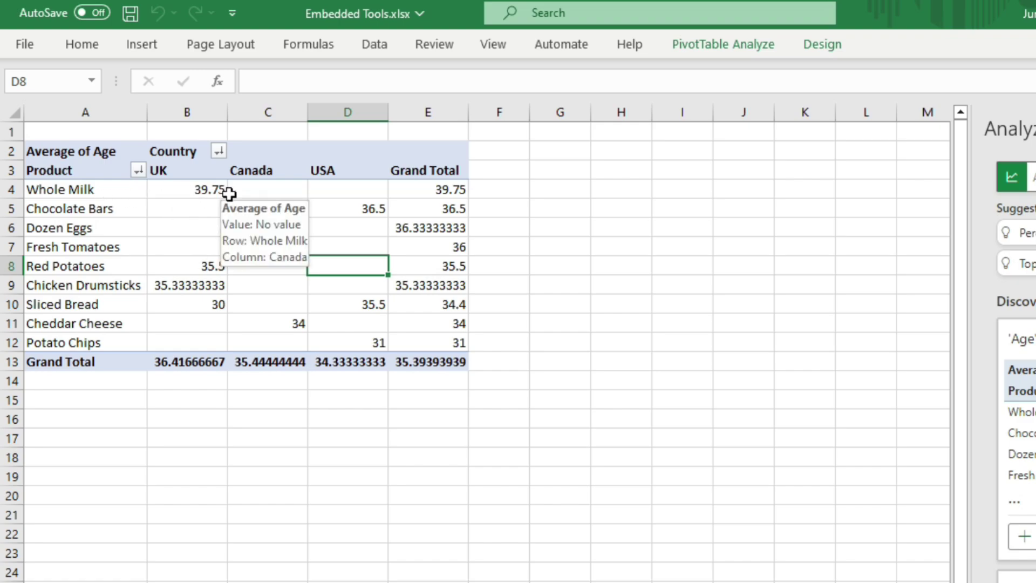
pyautogui.moveTo(266, 232)
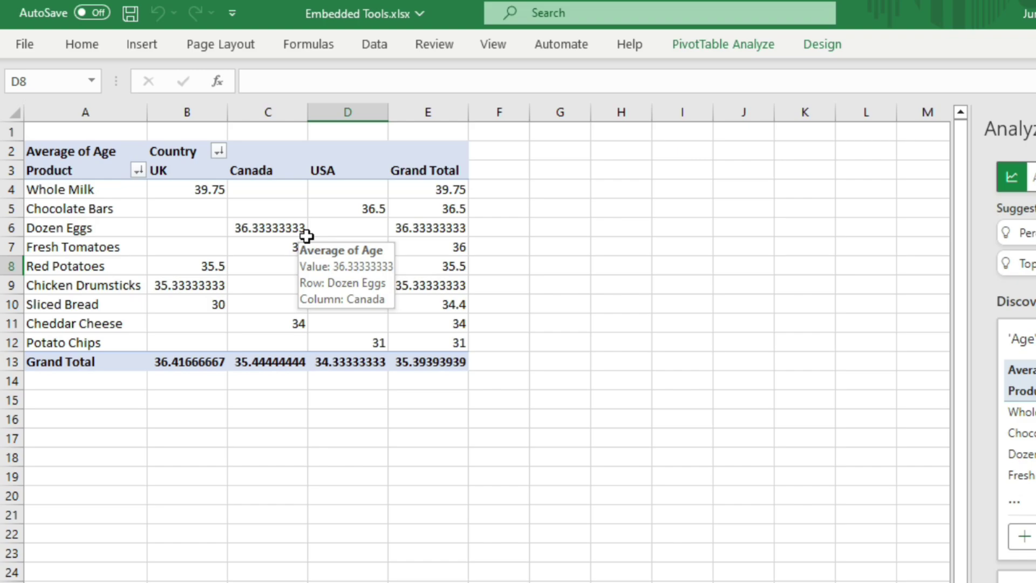
pyautogui.click(265, 208)
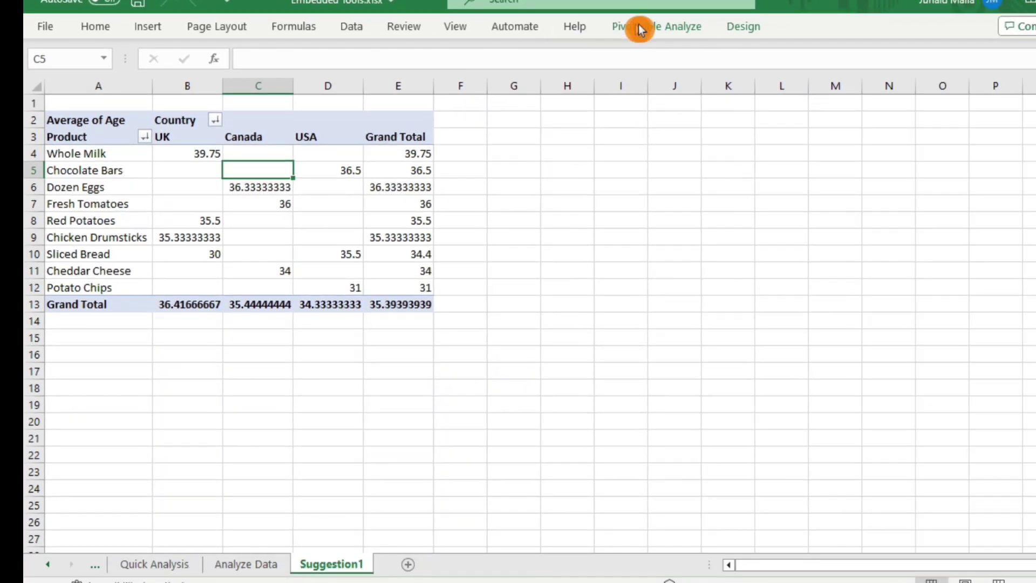
# Replace Average of Age with Sum of Total Sales ($) in the PivotTable, keeping Product in Rows.
pyautogui.click(716, 44)
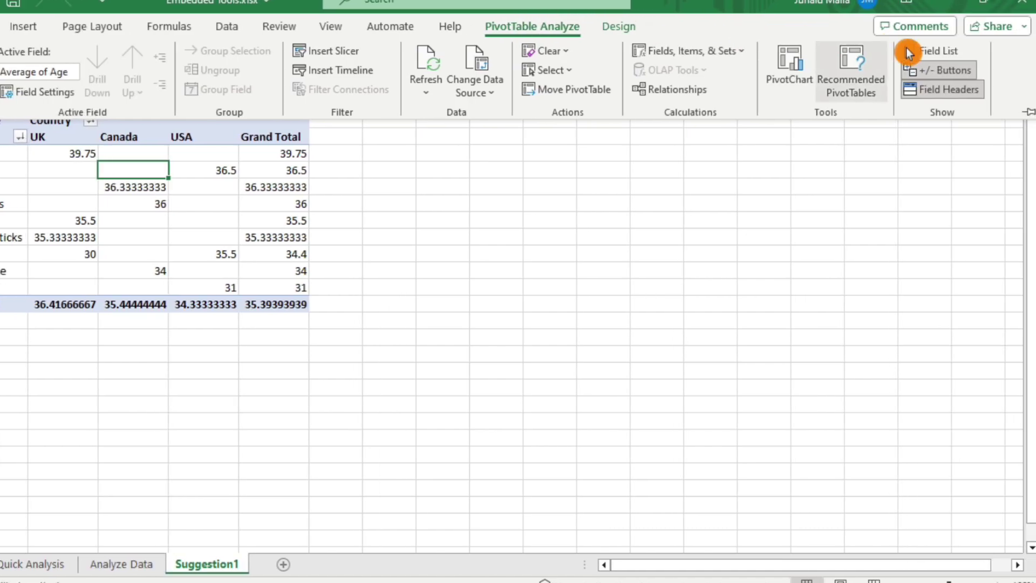
pyautogui.click(934, 54)
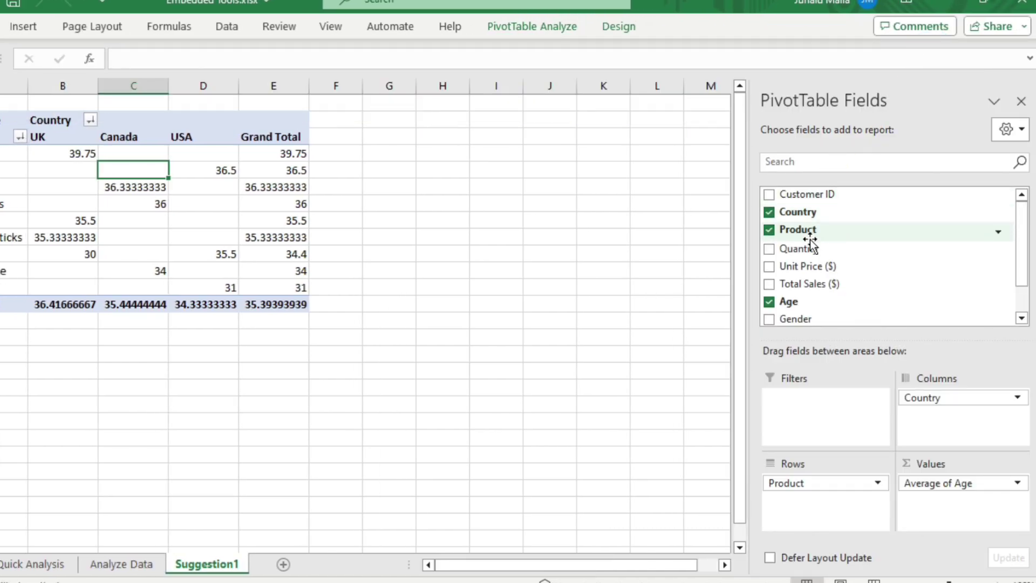
pyautogui.click(770, 229)
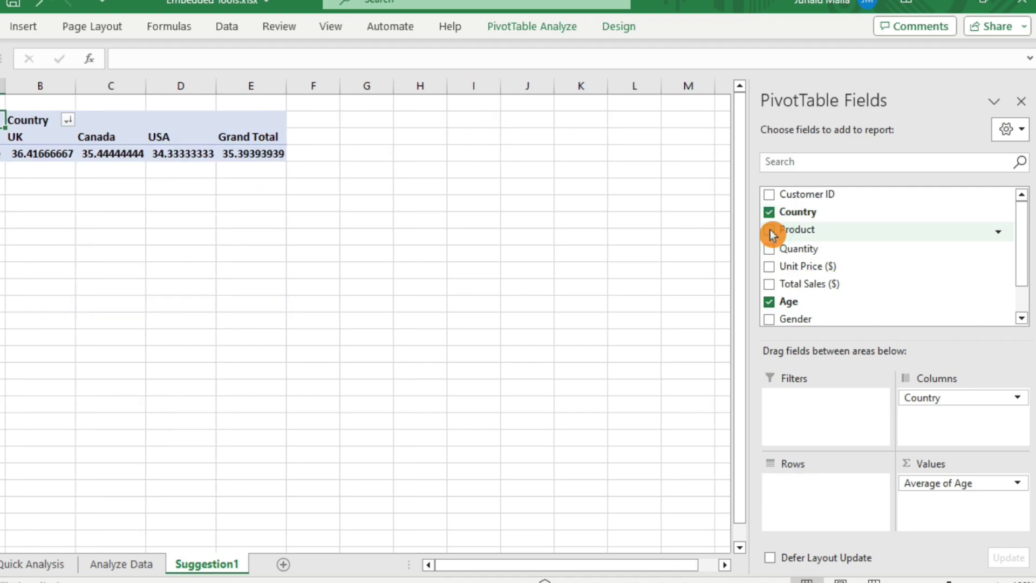
pyautogui.click(768, 306)
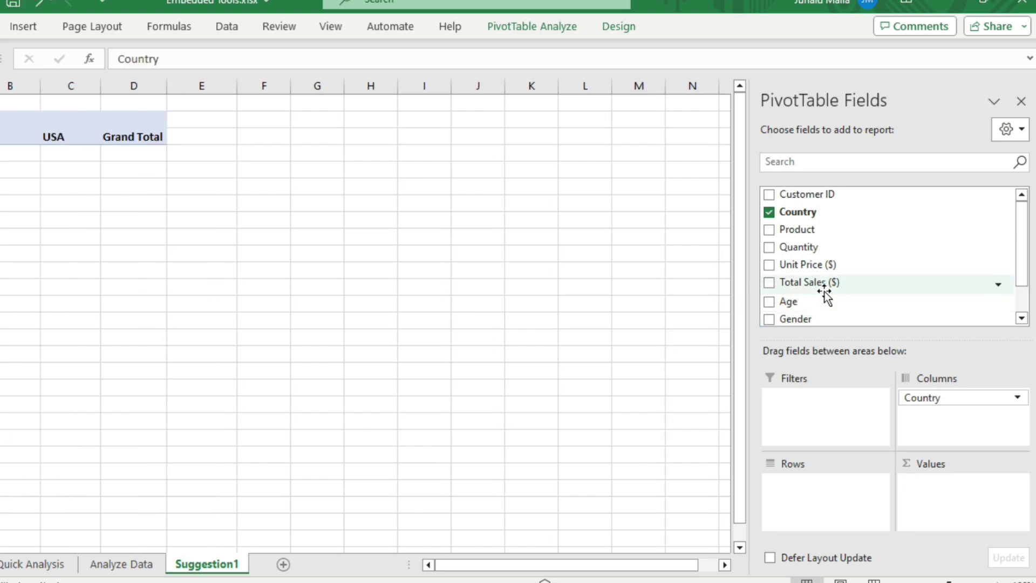
pyautogui.moveTo(807, 283); pyautogui.dragTo(961, 507)
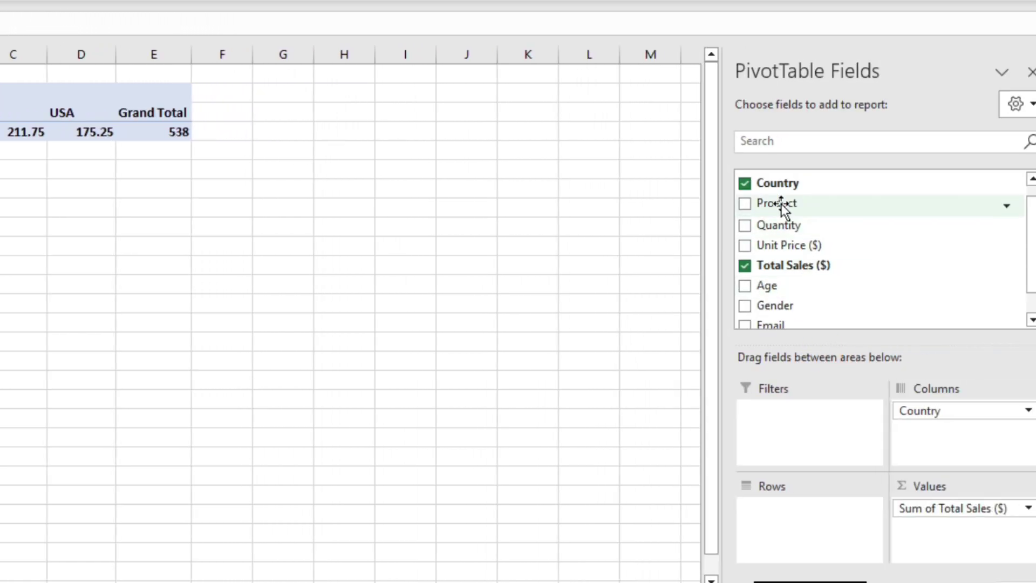
pyautogui.moveTo(779, 202); pyautogui.dragTo(788, 515)
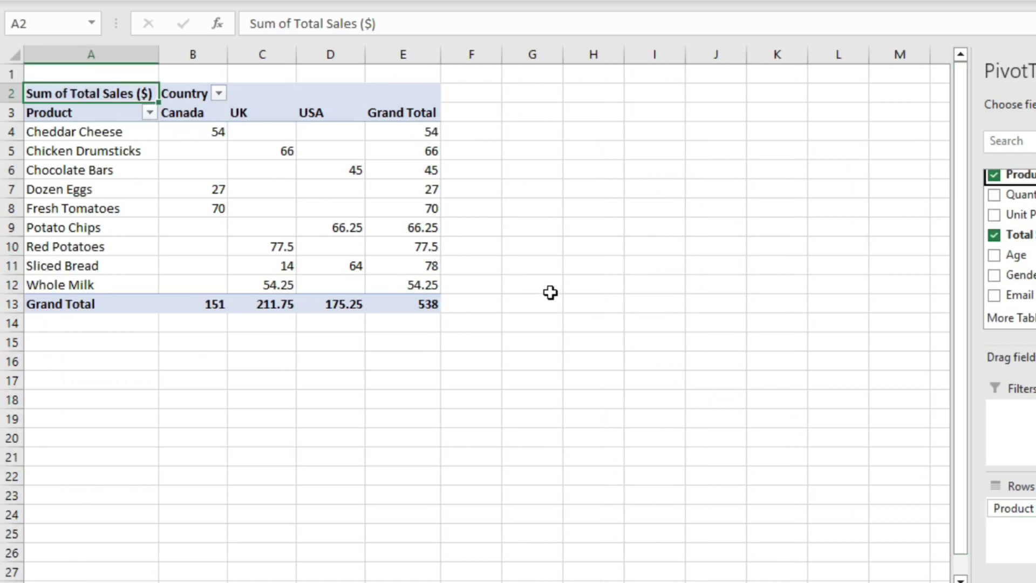
pyautogui.moveTo(247, 221)
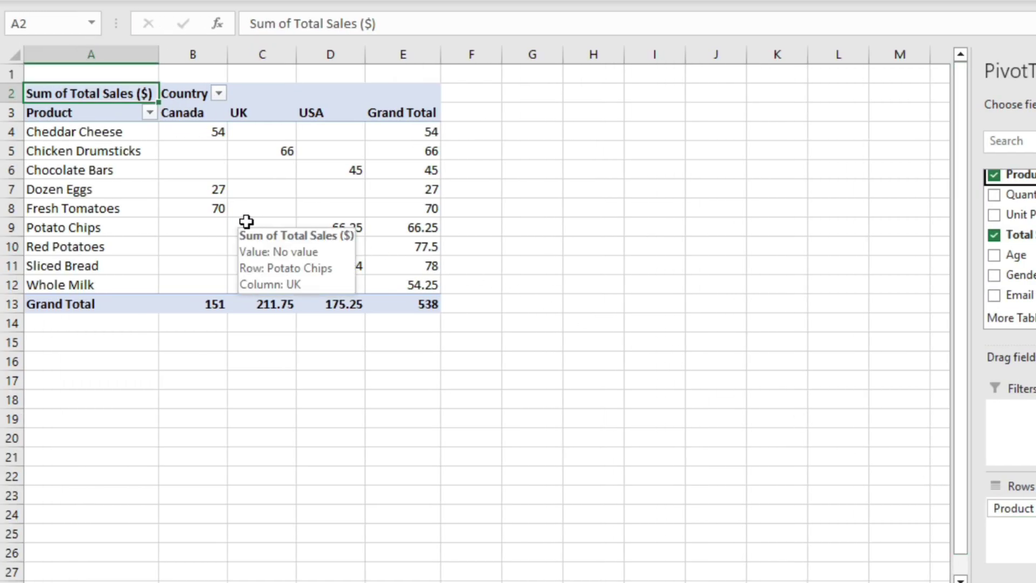
pyautogui.click(230, 185)
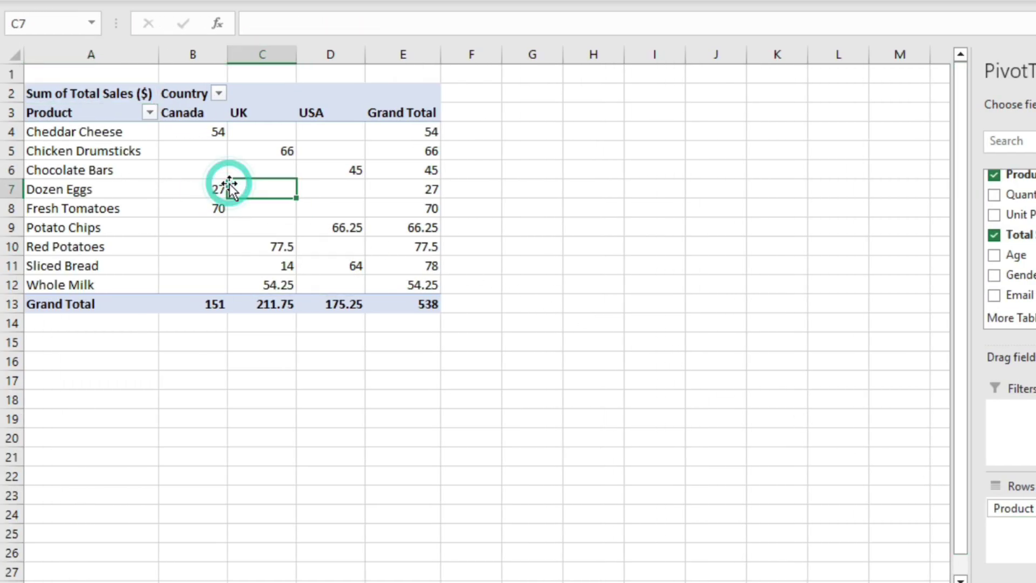
pyautogui.click(416, 110)
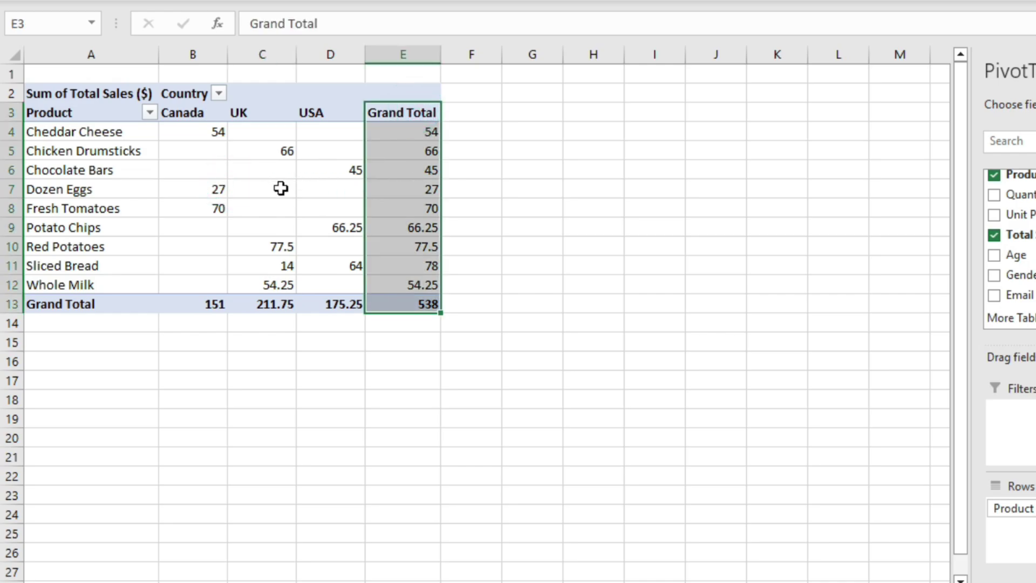
pyautogui.moveTo(426, 301); pyautogui.dragTo(128, 311)
pyautogui.moveTo(132, 134); pyautogui.dragTo(360, 282)
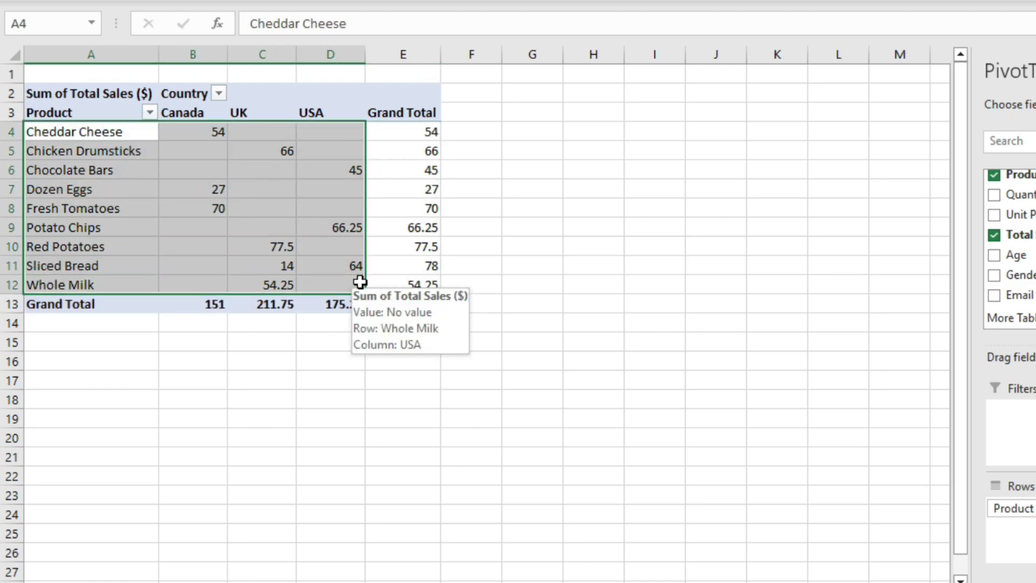